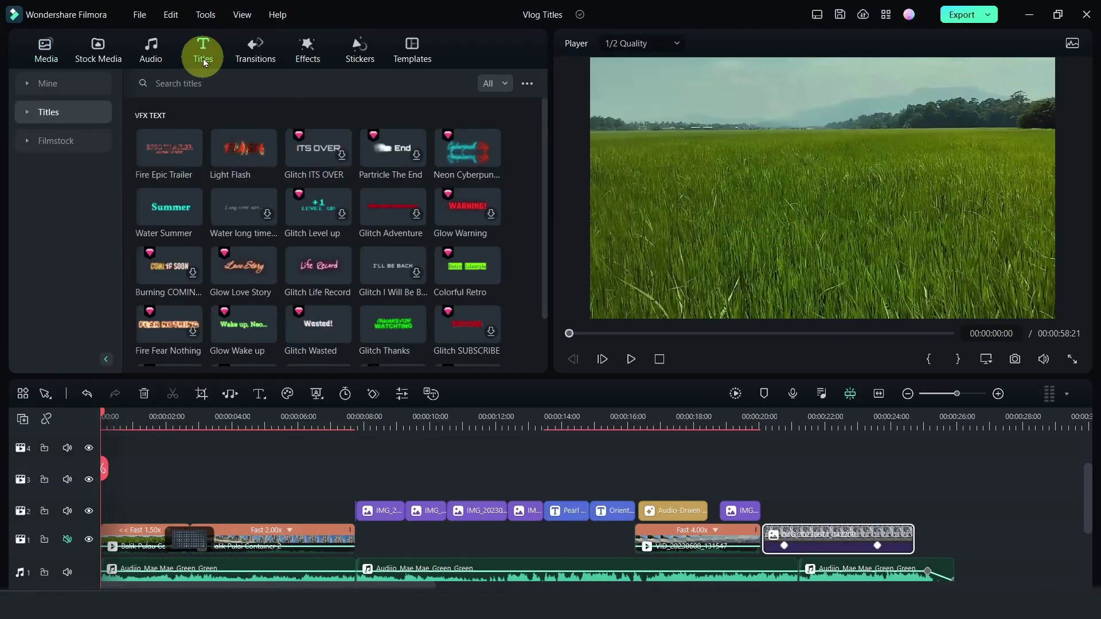
- Place the Glitch Life Record VFX title at 0:00 on track 3 and trim it to end at 00:00:01:08
{"action": "left_click", "coordinate": [38, 113]}
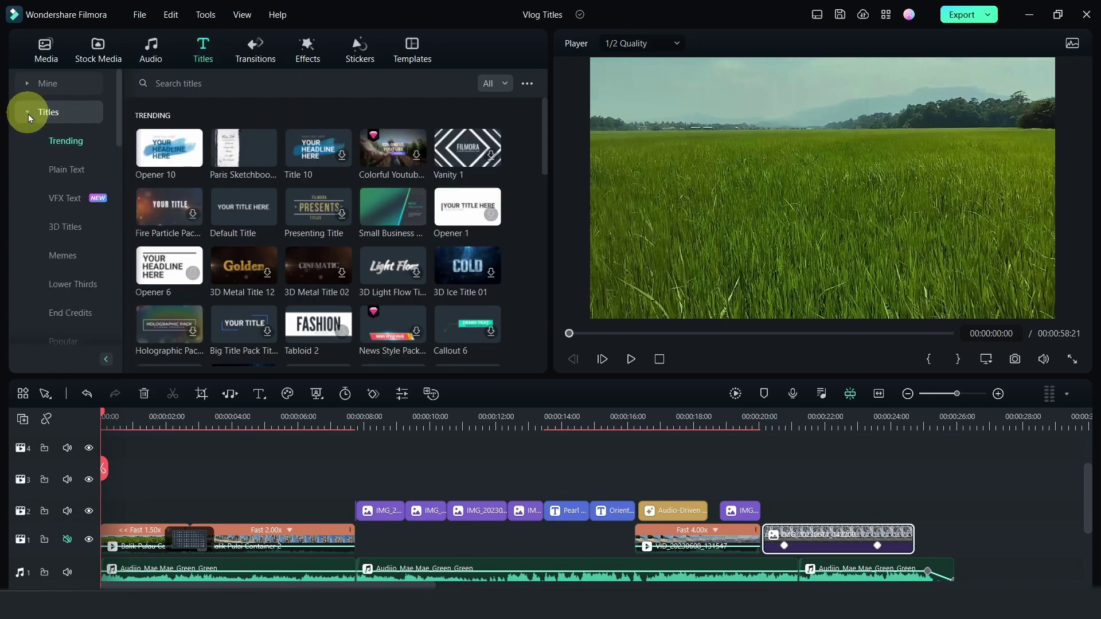
{"action": "left_click", "coordinate": [65, 199]}
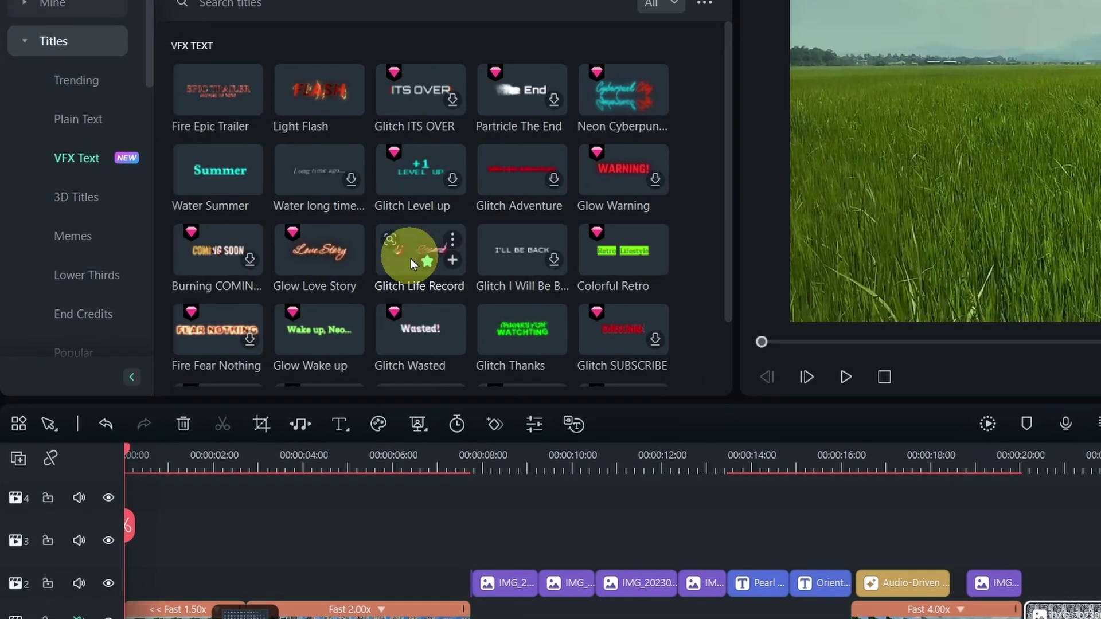
{"action": "mouse_move", "coordinate": [309, 277]}
{"action": "left_click_drag", "start_coordinate": [407, 261], "coordinate": [214, 521]}
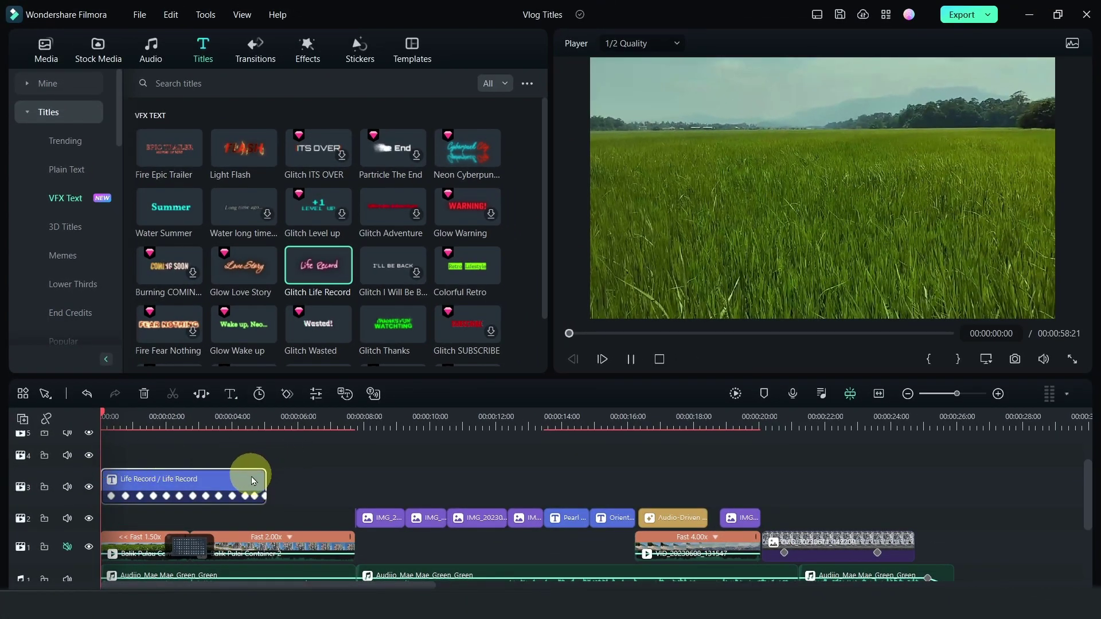
{"action": "key", "text": "space"}
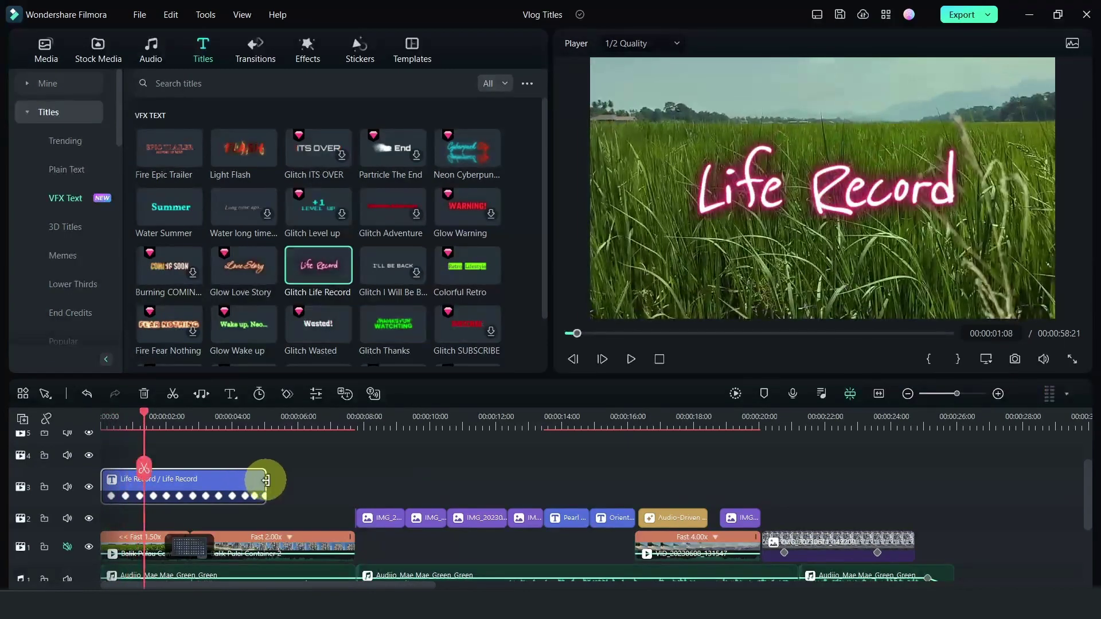
{"action": "left_click_drag", "start_coordinate": [265, 480], "coordinate": [145, 496]}
{"action": "left_click", "coordinate": [111, 433]}
- Open the Life Record title's Basic text settings and select its first text layer
{"action": "scroll", "coordinate": [120, 484], "scroll_direction": "up", "scroll_amount": 1}
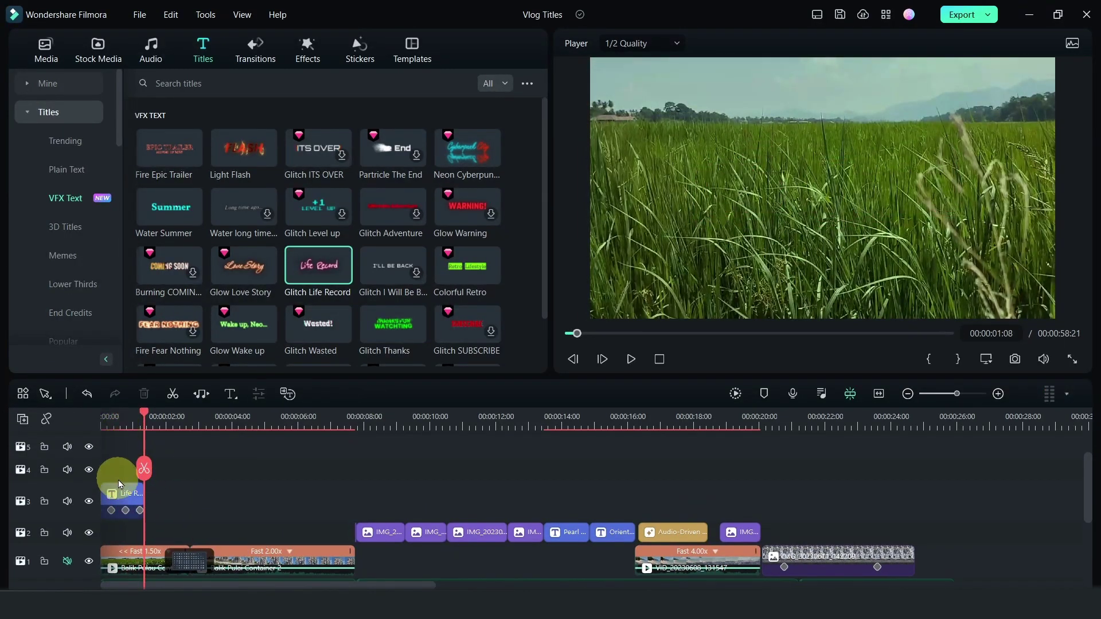
{"action": "left_click", "coordinate": [121, 495]}
{"action": "double_click", "coordinate": [121, 496]}
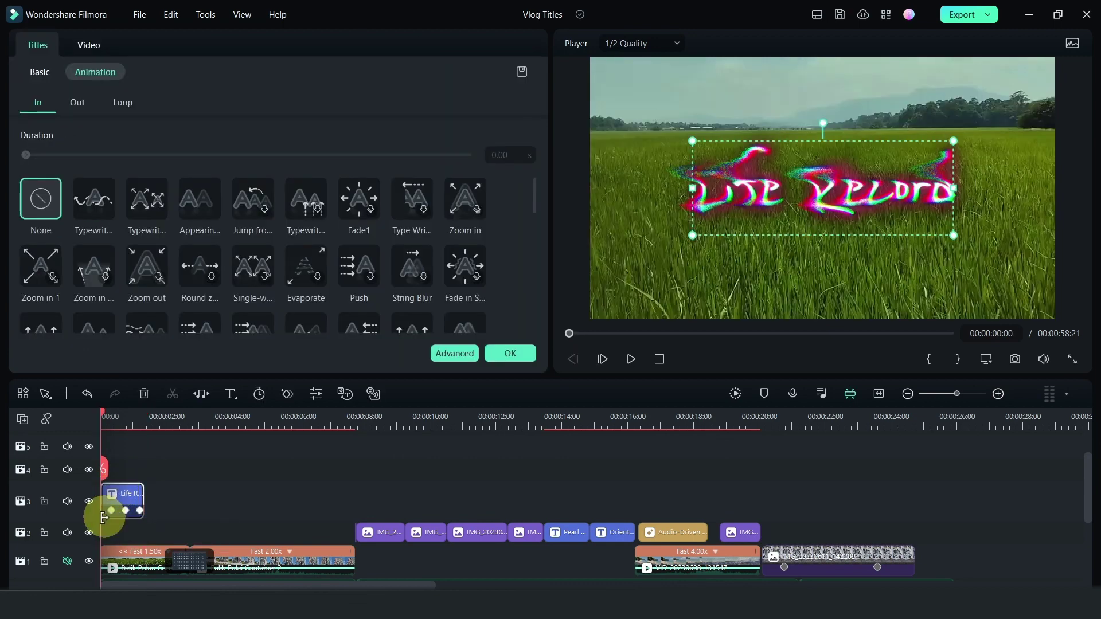
{"action": "left_click", "coordinate": [39, 72]}
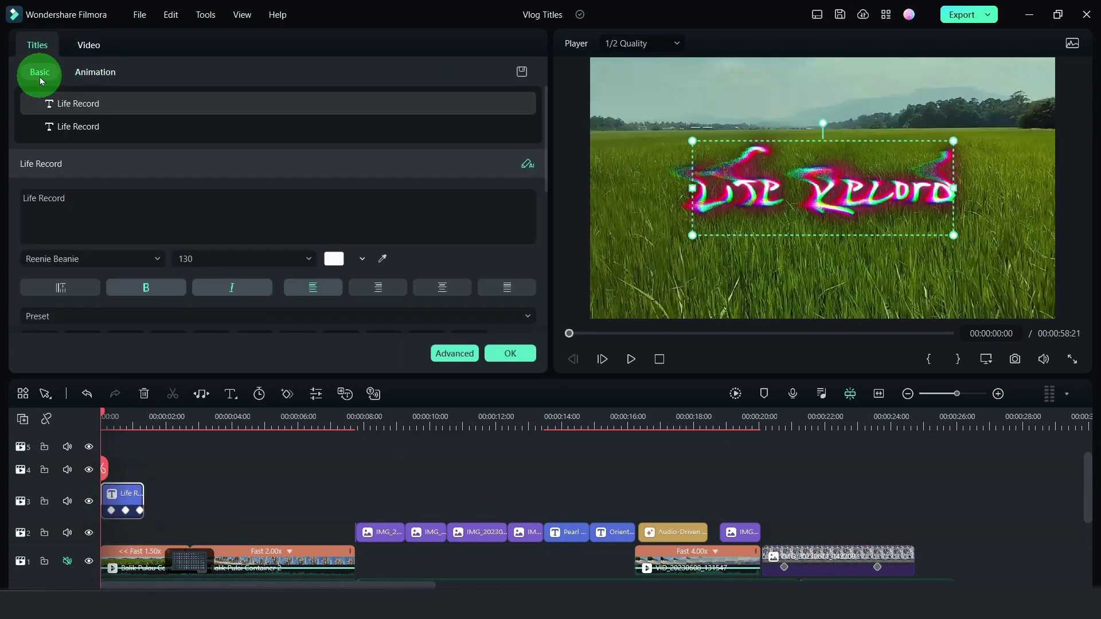
{"action": "left_click", "coordinate": [95, 127]}
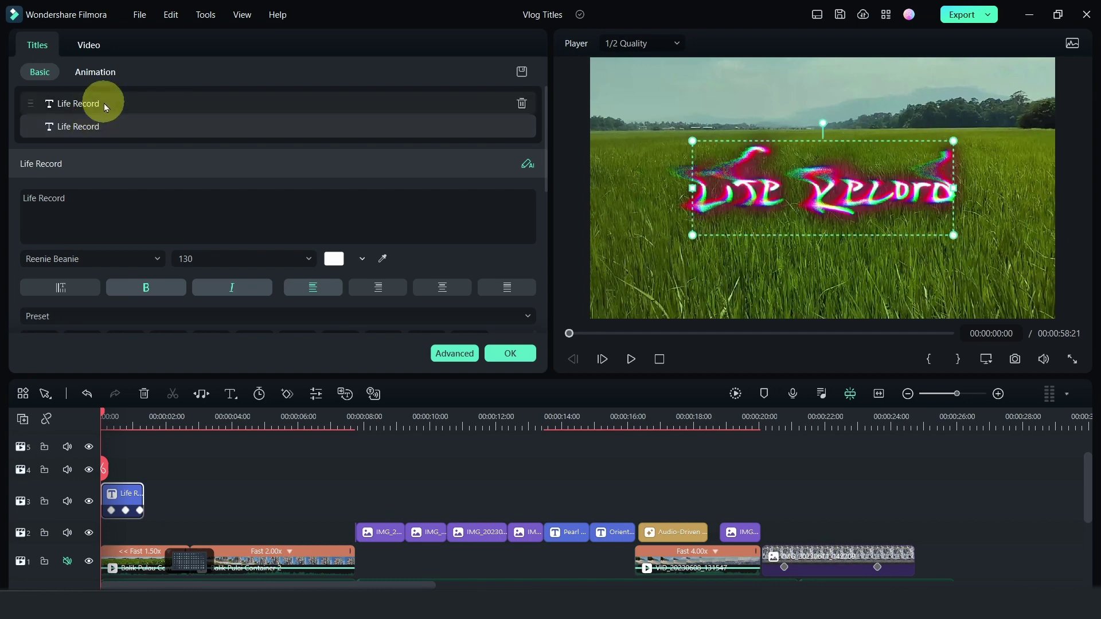
{"action": "left_click", "coordinate": [109, 103]}
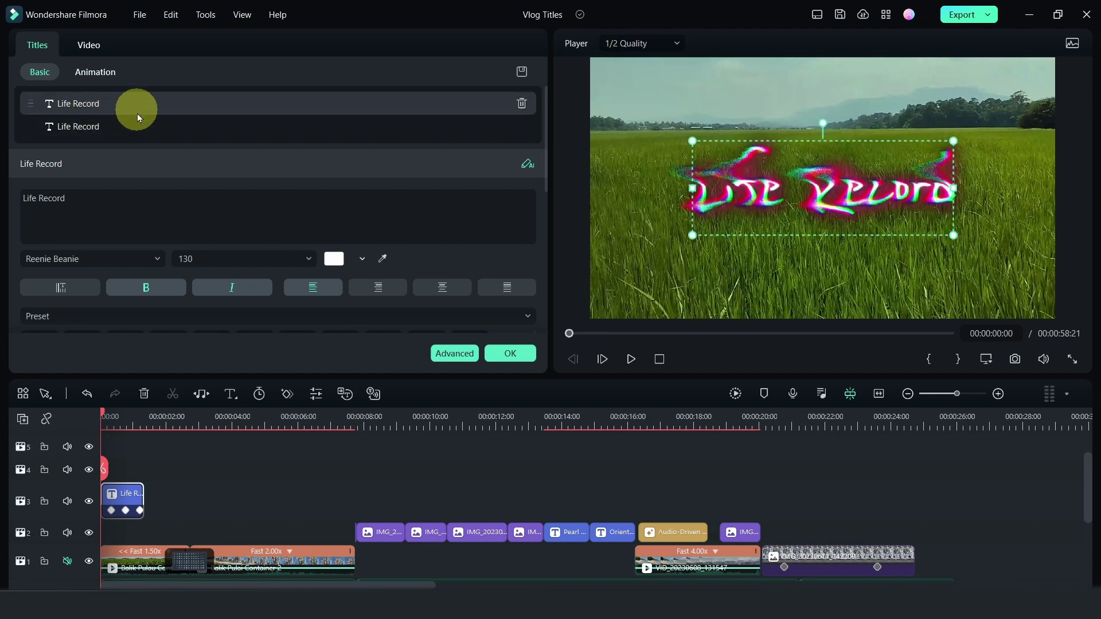
{"action": "left_click_drag", "start_coordinate": [105, 420], "coordinate": [116, 414]}
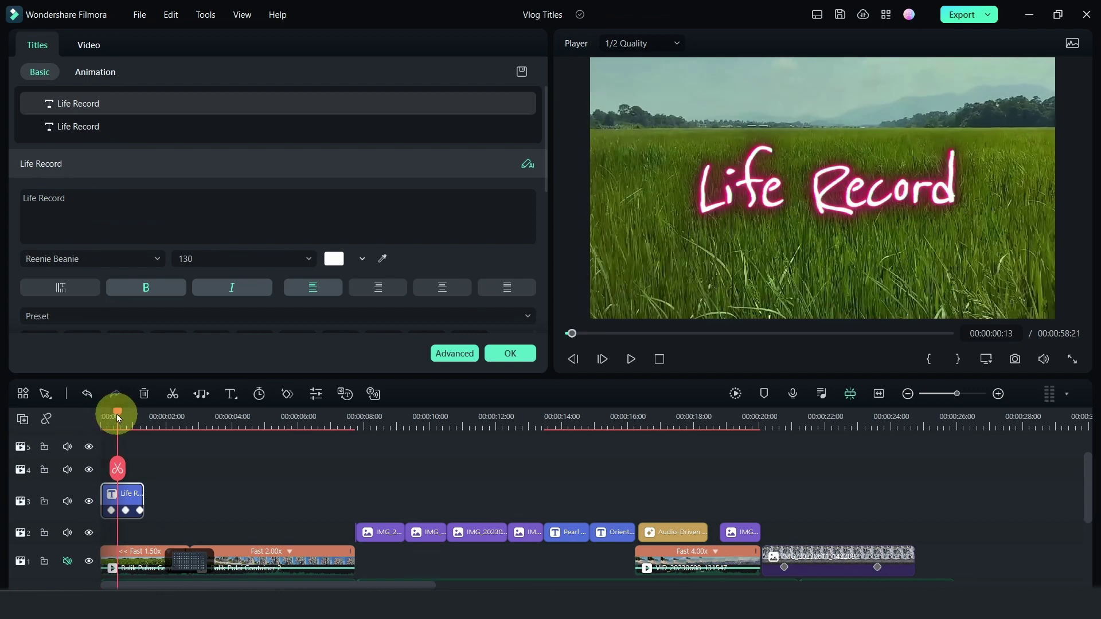
- Replace the first layer's text with 'My Summer' and move it lower in the frame
{"action": "left_click_drag", "start_coordinate": [86, 202], "coordinate": [21, 197]}
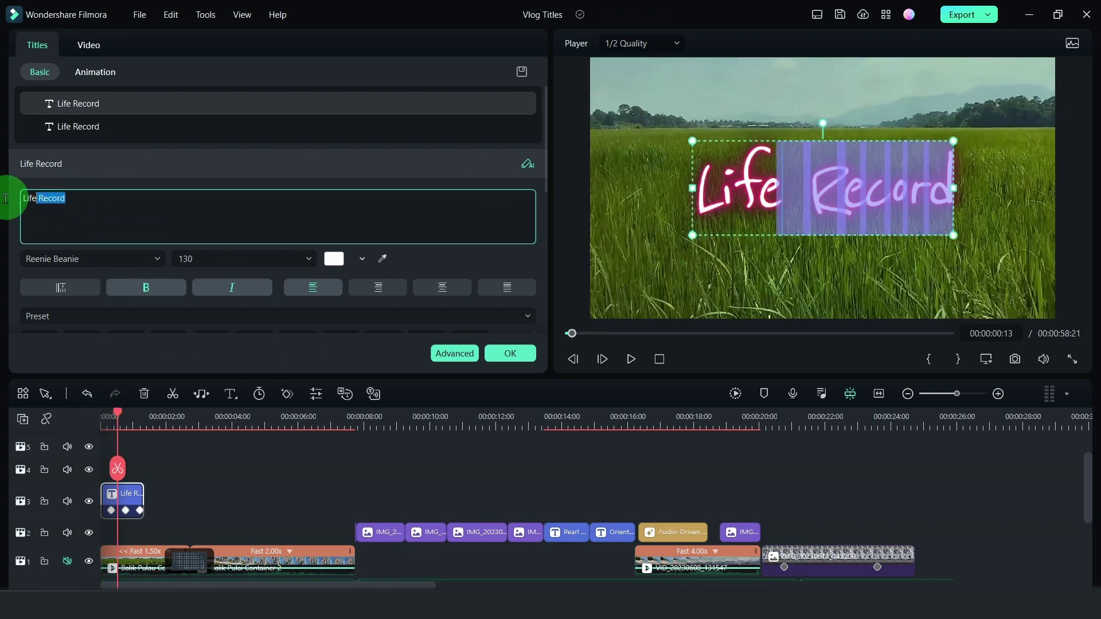
{"action": "type", "text": "My Summer"}
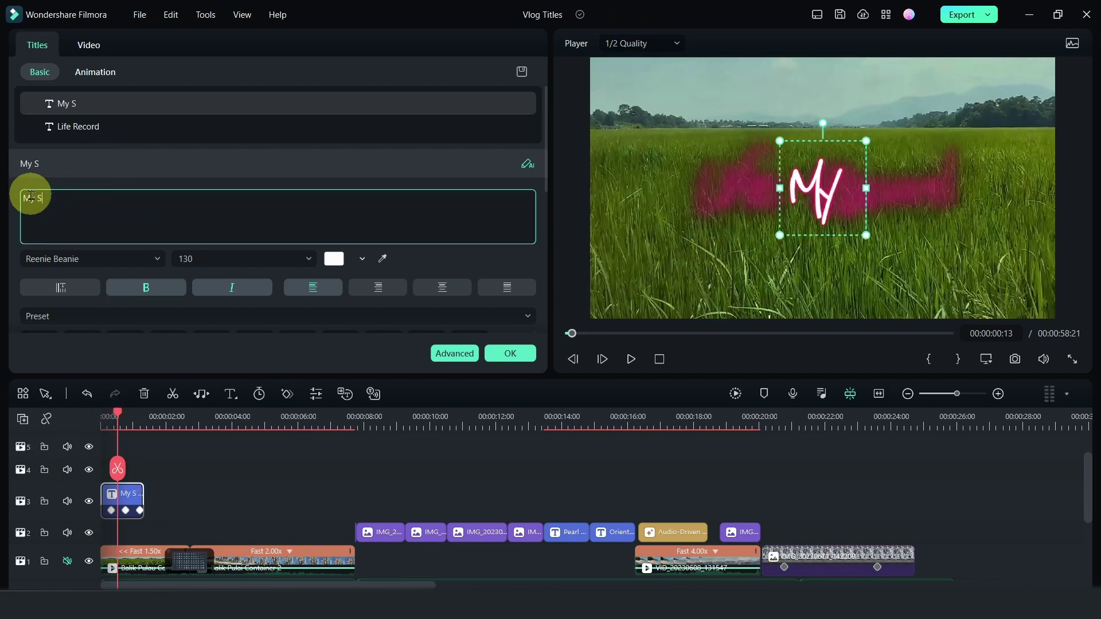
{"action": "left_click", "coordinate": [803, 166]}
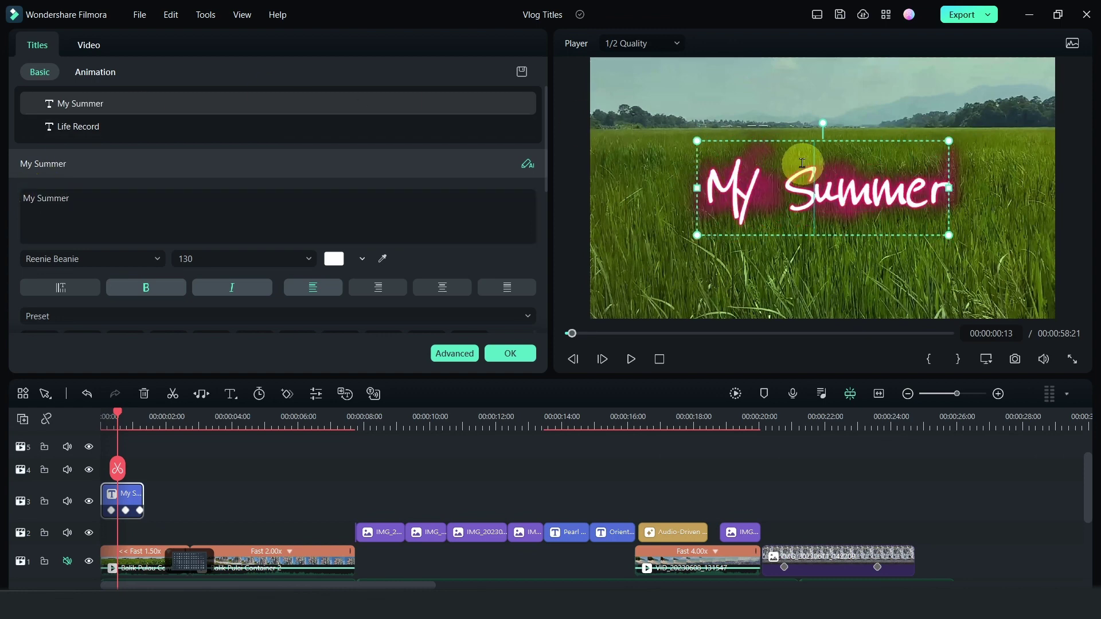
{"action": "left_click", "coordinate": [777, 111]}
{"action": "left_click", "coordinate": [809, 179]}
{"action": "left_click_drag", "start_coordinate": [809, 179], "coordinate": [797, 238]}
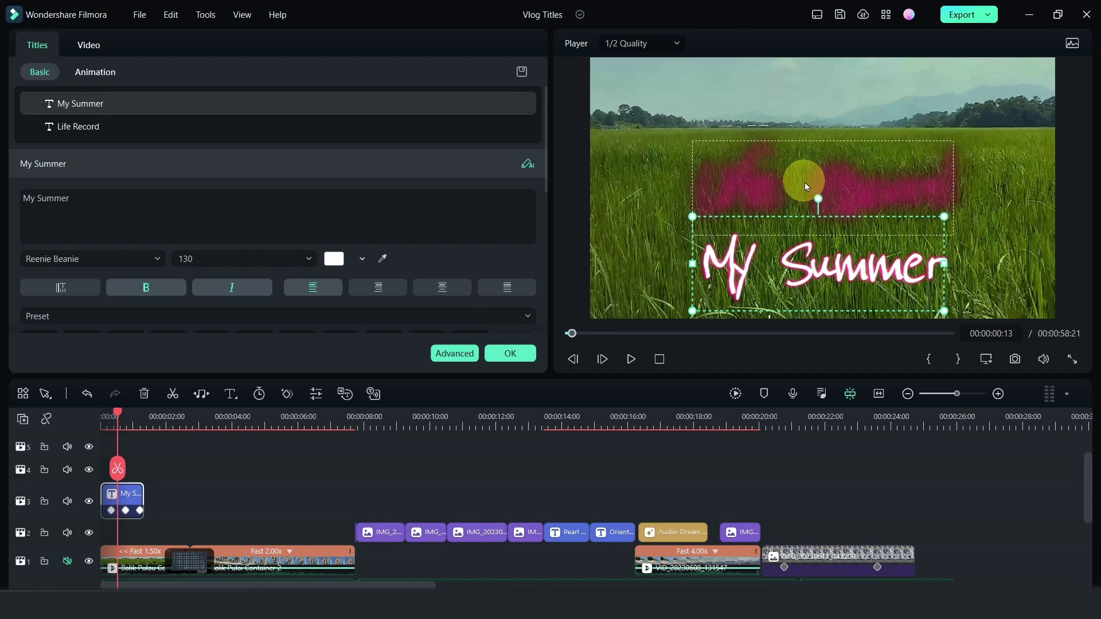
- Select the second Life Record text layer and begin replacing its text
{"action": "left_click", "coordinate": [85, 132]}
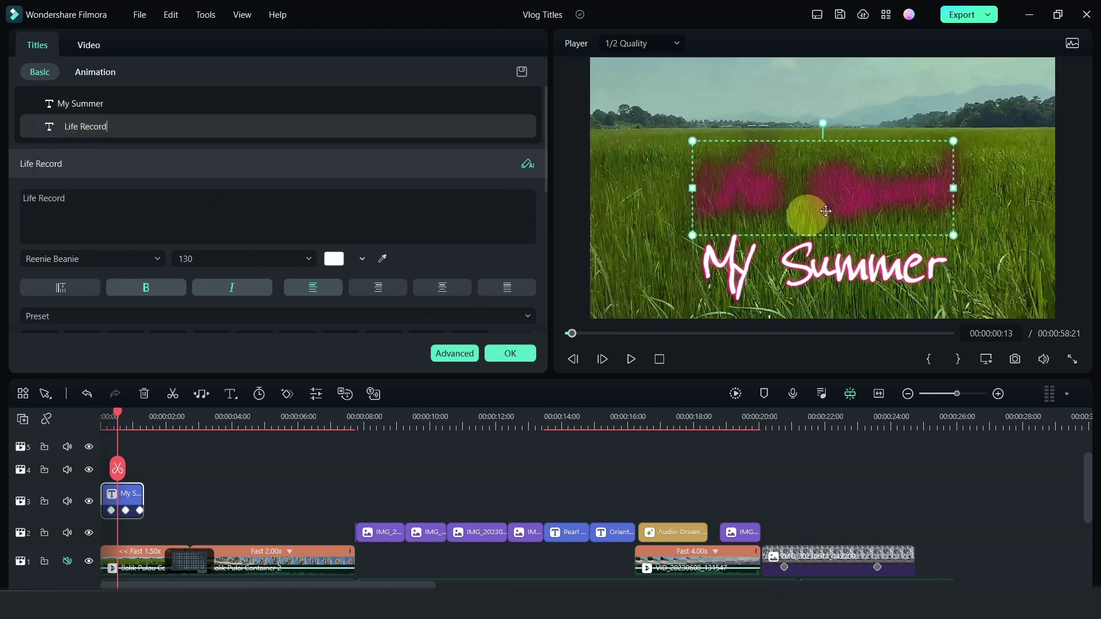
{"action": "left_click_drag", "start_coordinate": [83, 205], "coordinate": [13, 202]}
{"action": "type", "text": "l"}
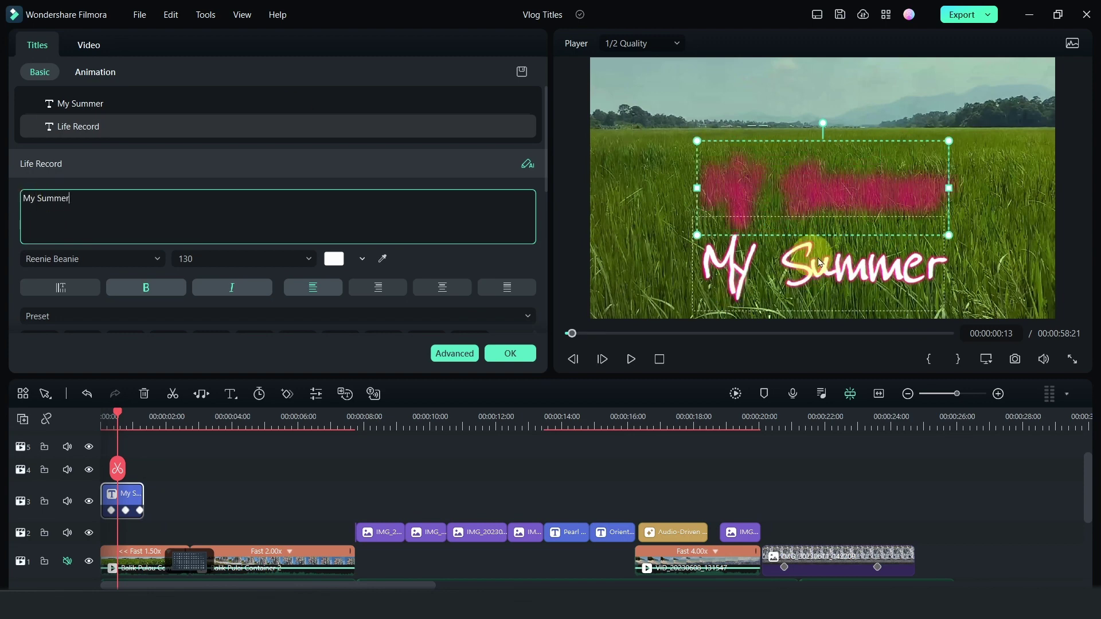
- Drag the My Summer text back up over its pink glow and scrub the timeline to check it
{"action": "left_click", "coordinate": [832, 278]}
{"action": "left_click_drag", "start_coordinate": [833, 274], "coordinate": [836, 198]}
{"action": "mouse_move", "coordinate": [118, 415]}
{"action": "left_mouse_down"}
{"action": "mouse_move", "coordinate": [98, 410]}
{"action": "mouse_move", "coordinate": [111, 420]}
{"action": "left_mouse_up"}
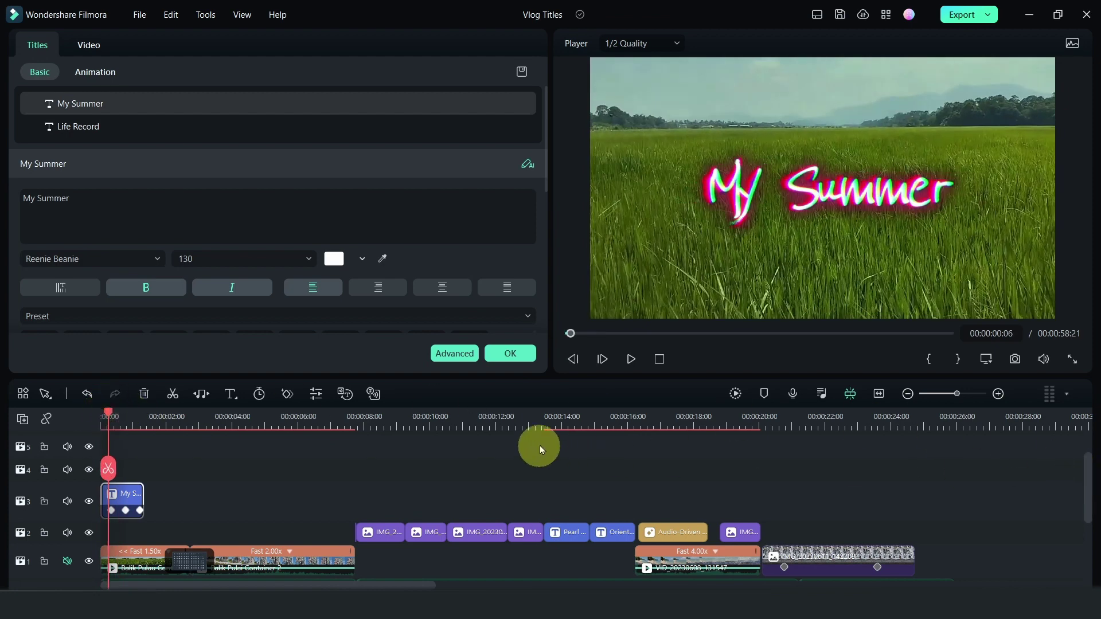
{"action": "mouse_move", "coordinate": [559, 427]}
{"action": "left_mouse_down"}
{"action": "mouse_move", "coordinate": [613, 429]}
{"action": "mouse_move", "coordinate": [567, 426]}
{"action": "left_mouse_up"}
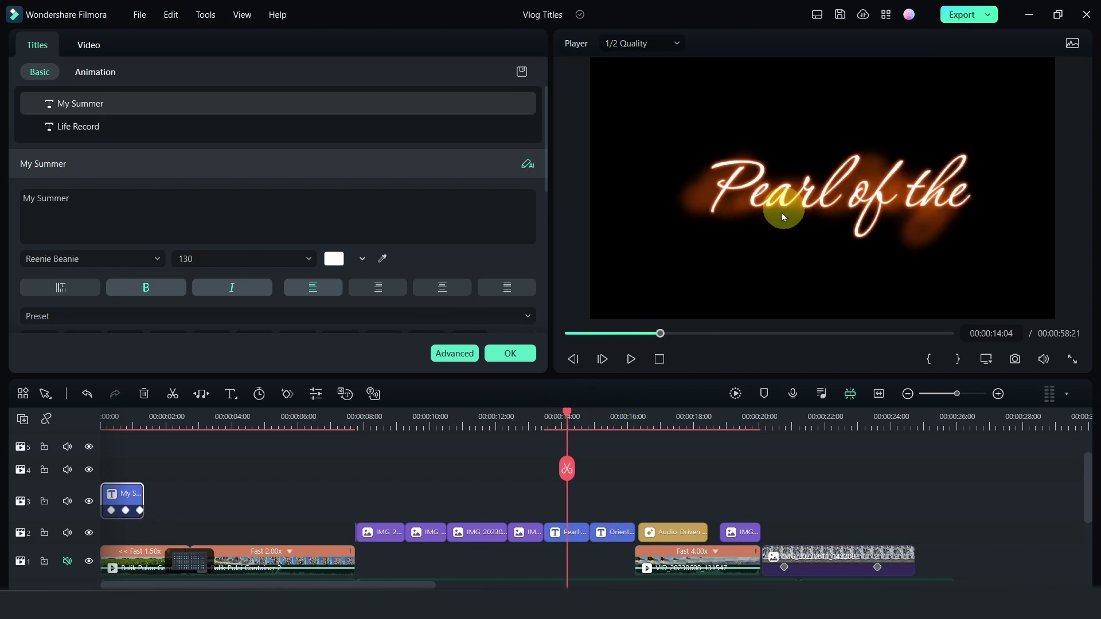
{"action": "left_click_drag", "start_coordinate": [569, 419], "coordinate": [112, 498]}
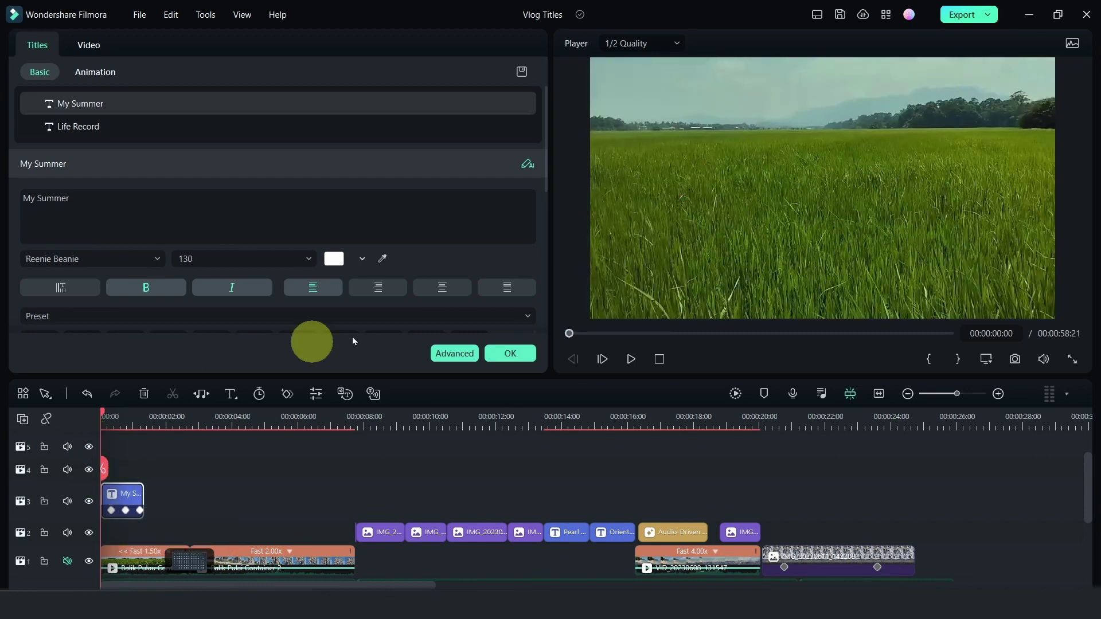
{"action": "left_click", "coordinate": [455, 353]}
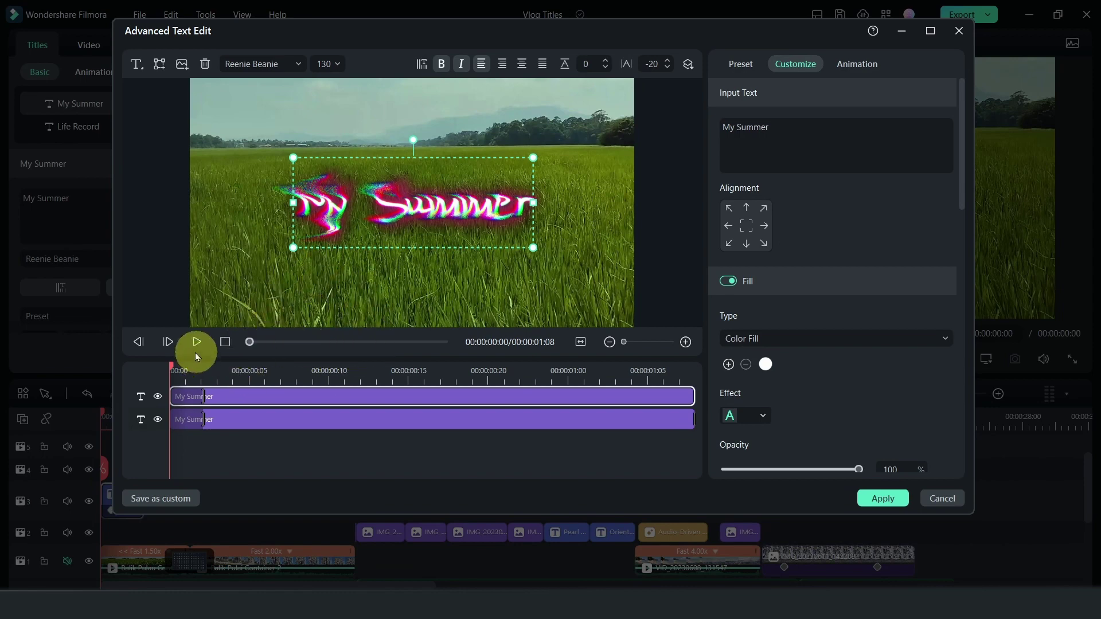
- Delay the start of the second My Summer text layer slightly
{"action": "key", "text": "space"}
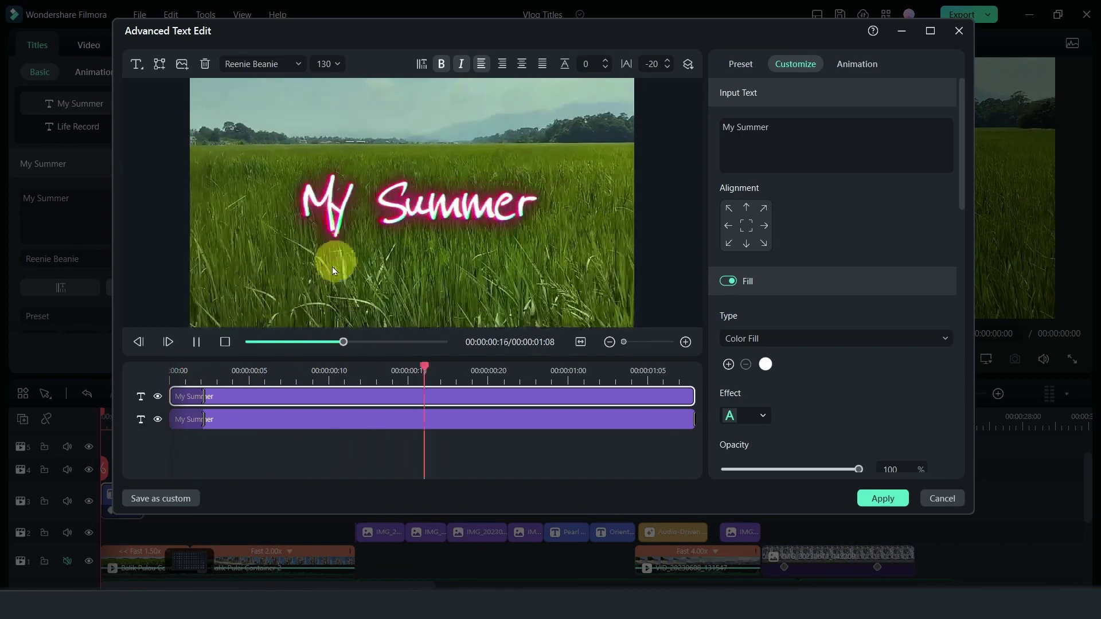
{"action": "key", "text": "space"}
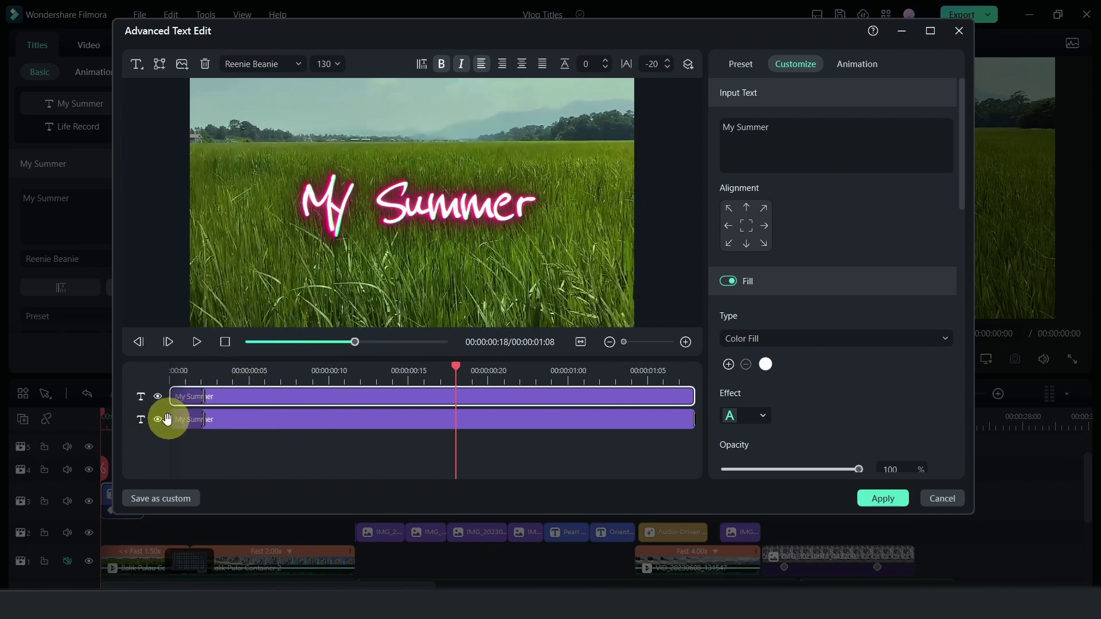
{"action": "left_click_drag", "start_coordinate": [172, 419], "coordinate": [202, 420]}
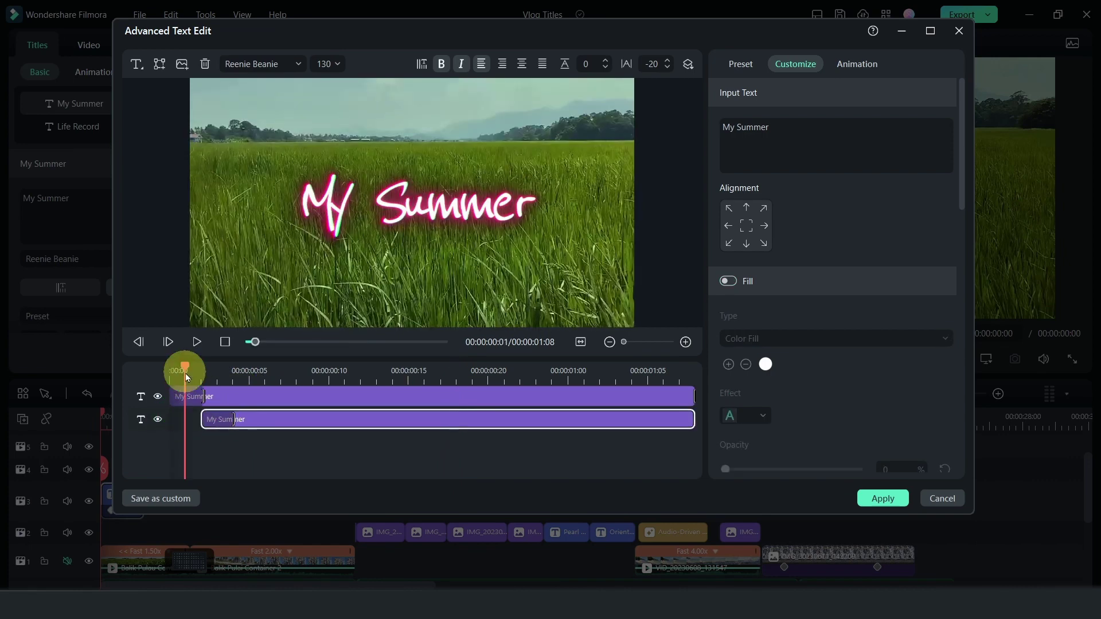
- Trim the top My Summer layer to end at 00:00:01:05
{"action": "left_click", "coordinate": [180, 369]}
{"action": "key", "text": "space"}
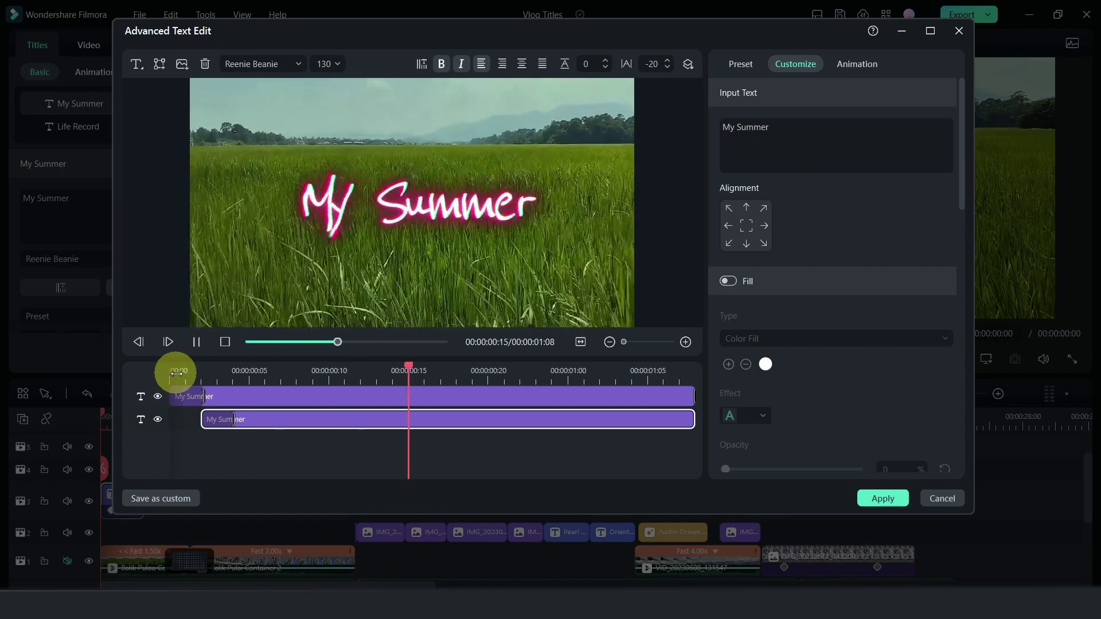
{"action": "key", "text": "space"}
{"action": "left_click", "coordinate": [176, 371]}
{"action": "key", "text": "space"}
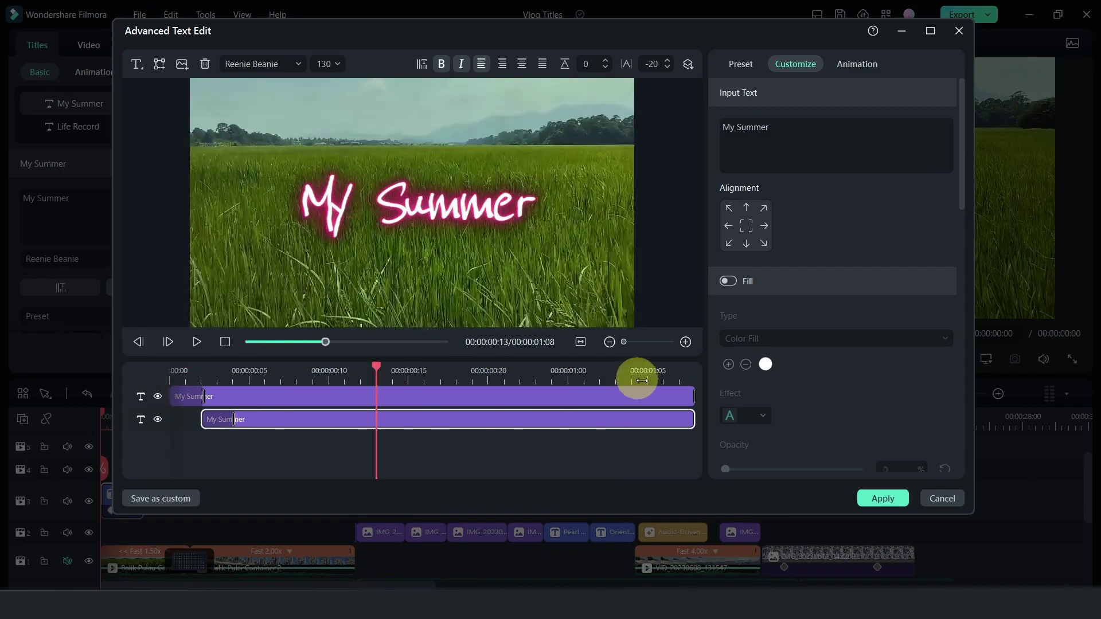
{"action": "left_click", "coordinate": [647, 370]}
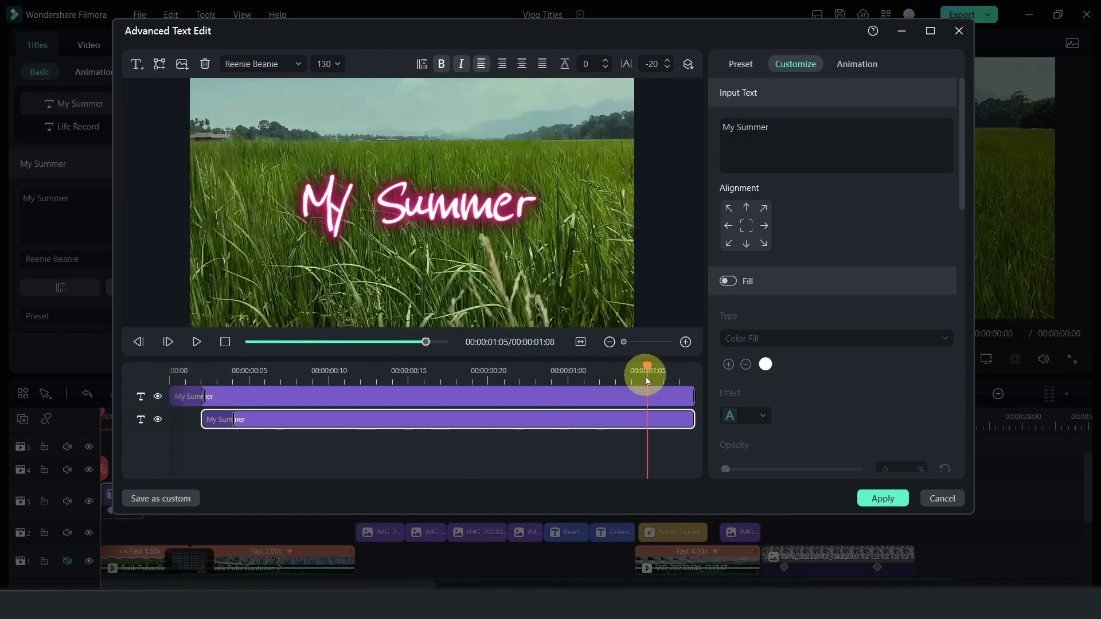
{"action": "left_click", "coordinate": [687, 395]}
{"action": "left_click_drag", "start_coordinate": [653, 395], "coordinate": [646, 395]}
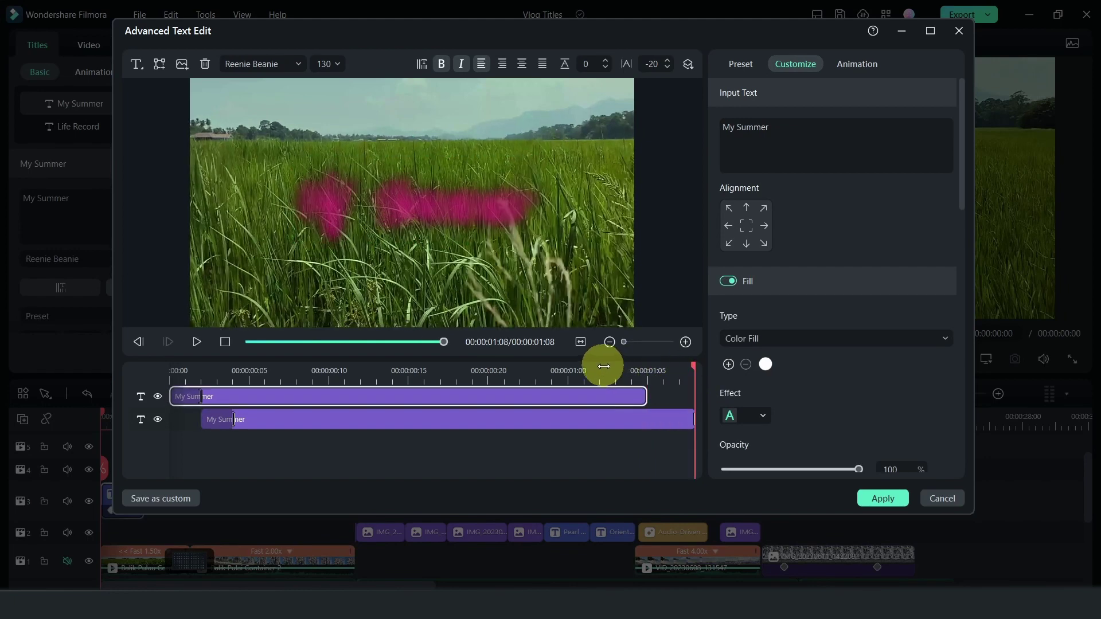
- Apply the staggered text layers, preview the vlog opening, and close the title editor
{"action": "left_click", "coordinate": [883, 497]}
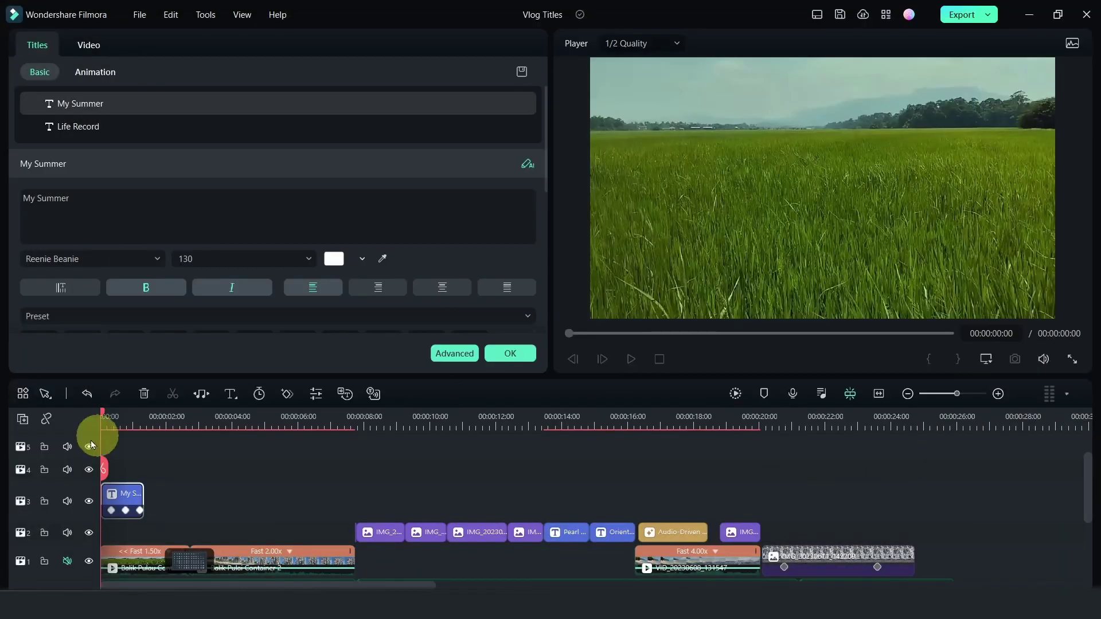
{"action": "key", "text": "space"}
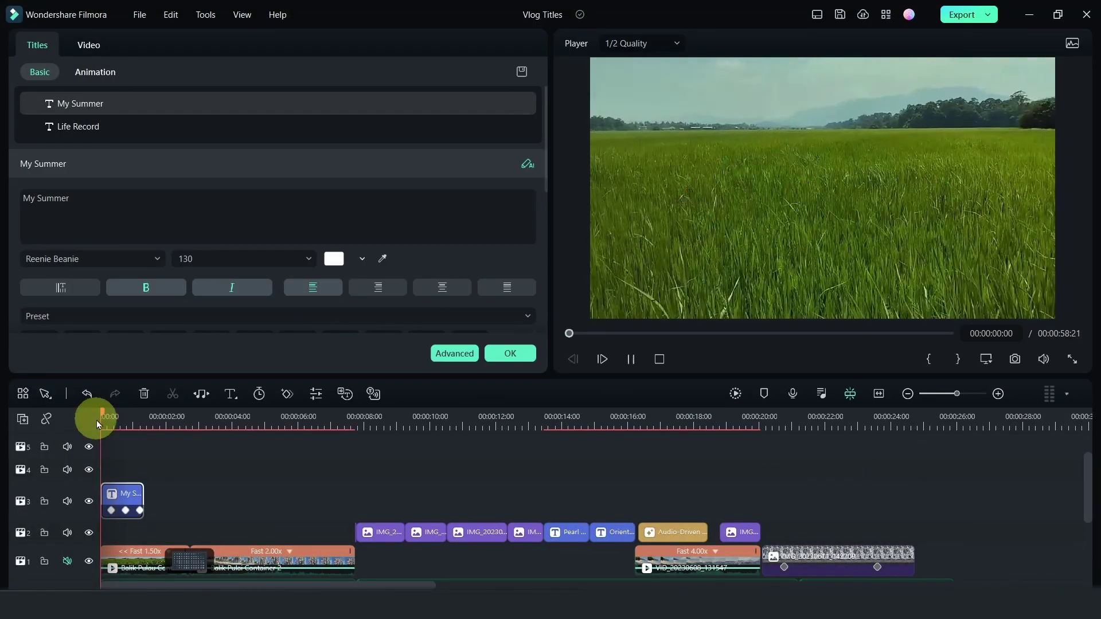
{"action": "key", "text": "space"}
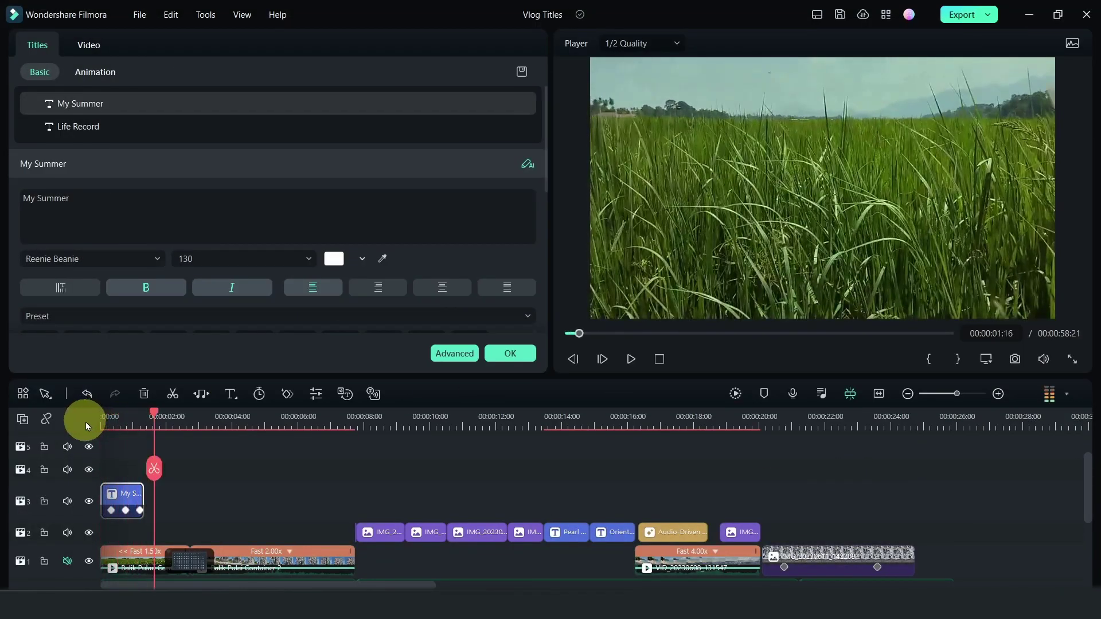
{"action": "left_click", "coordinate": [505, 353]}
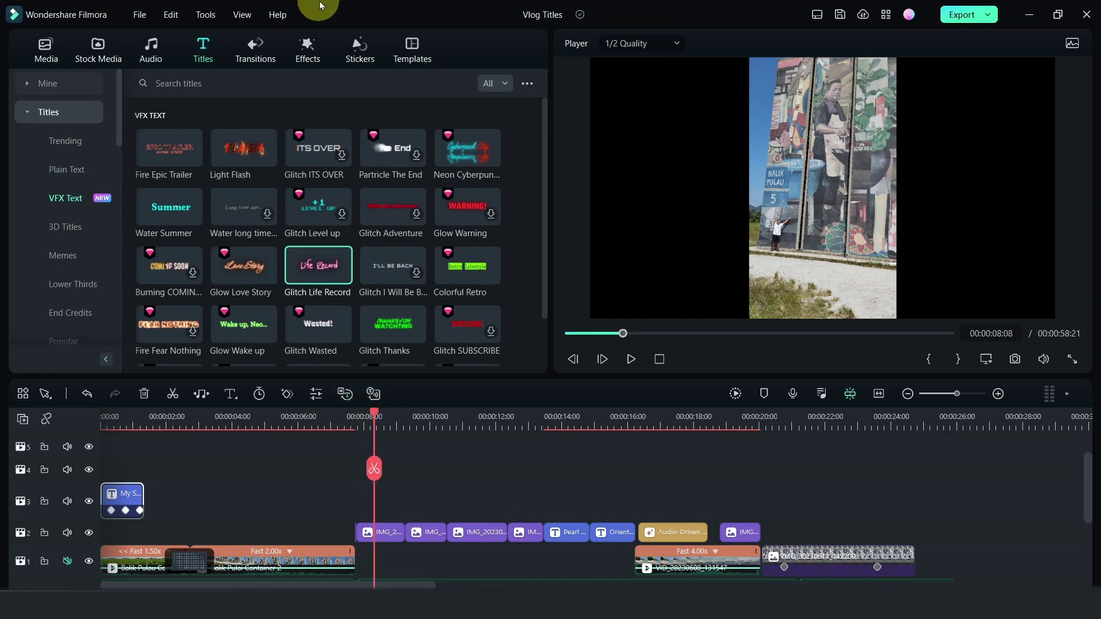
- Show the Audio Driven effects collection in List View
{"action": "left_click", "coordinate": [308, 44]}
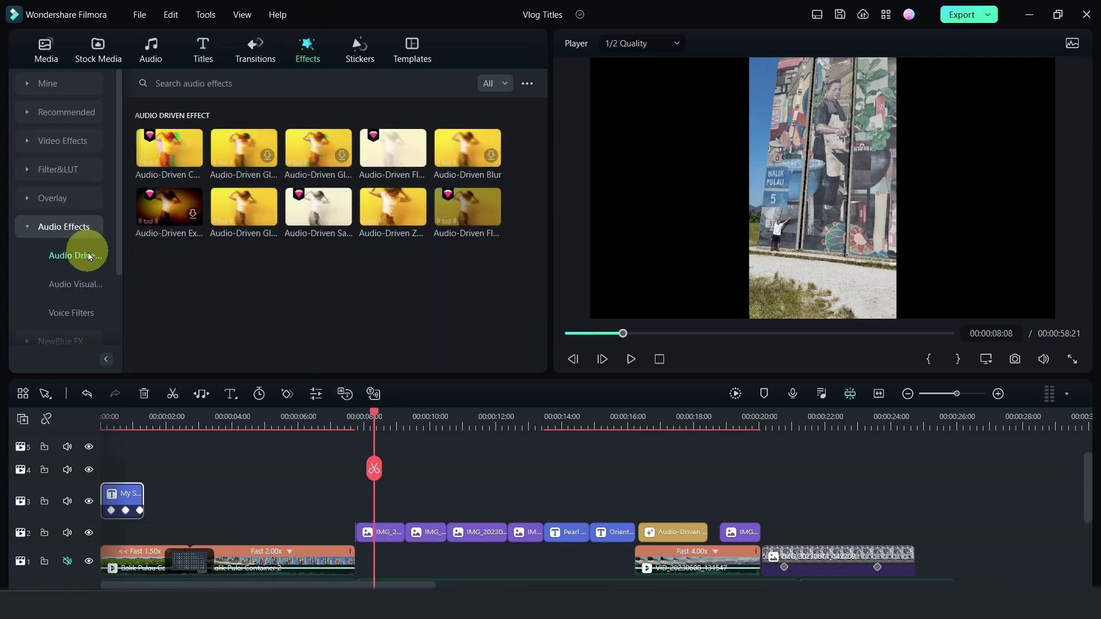
{"action": "left_click", "coordinate": [526, 85]}
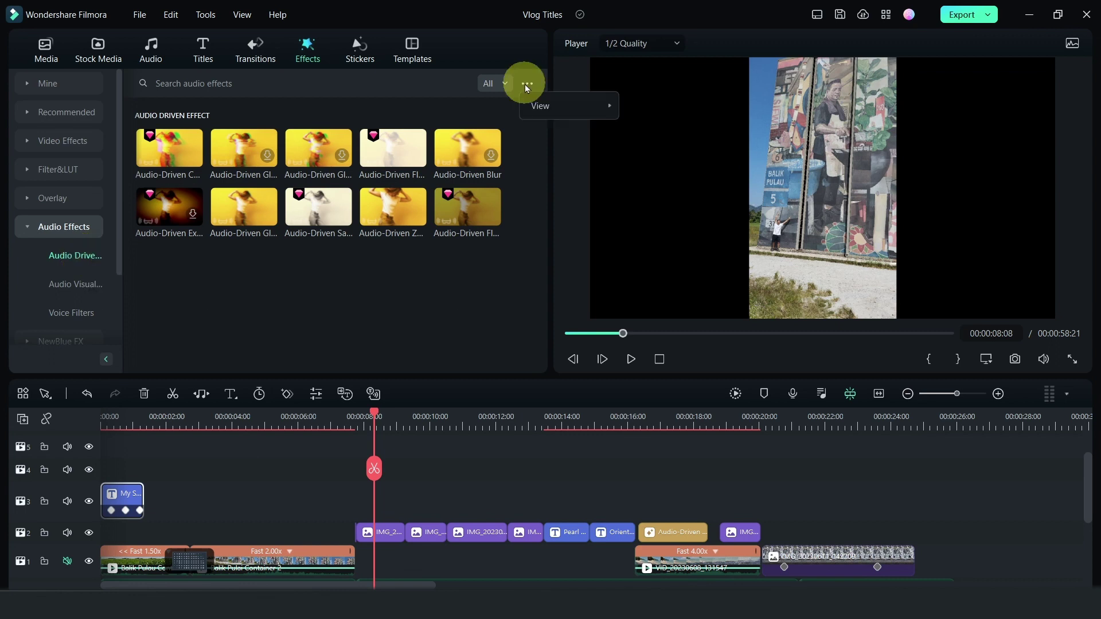
{"action": "mouse_move", "coordinate": [545, 108]}
{"action": "left_click", "coordinate": [638, 105]}
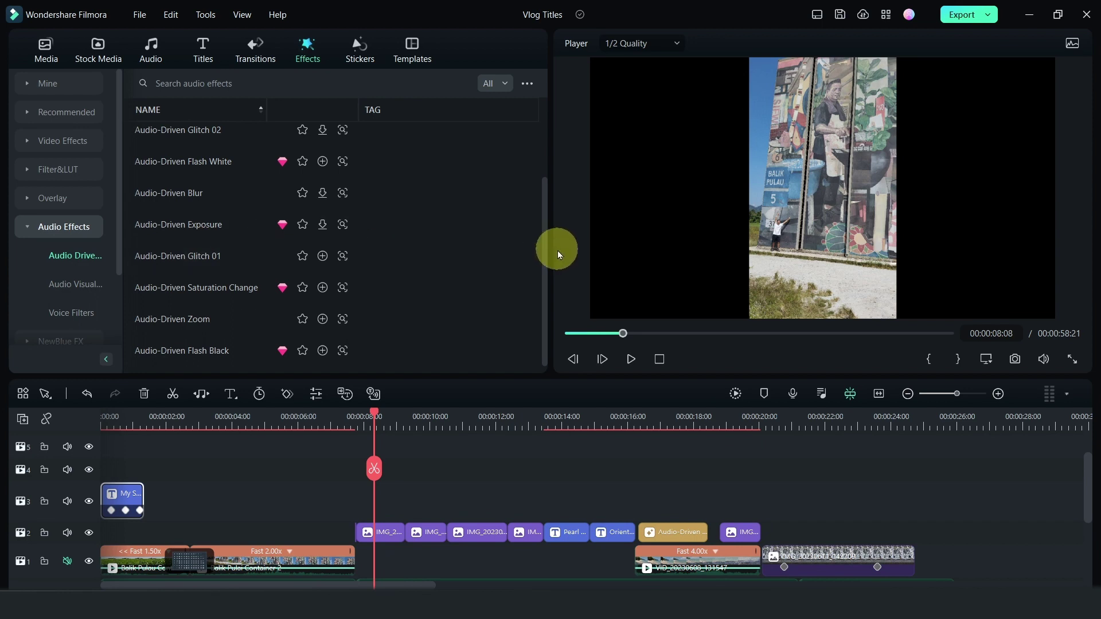
{"action": "left_click_drag", "start_coordinate": [546, 258], "coordinate": [546, 159]}
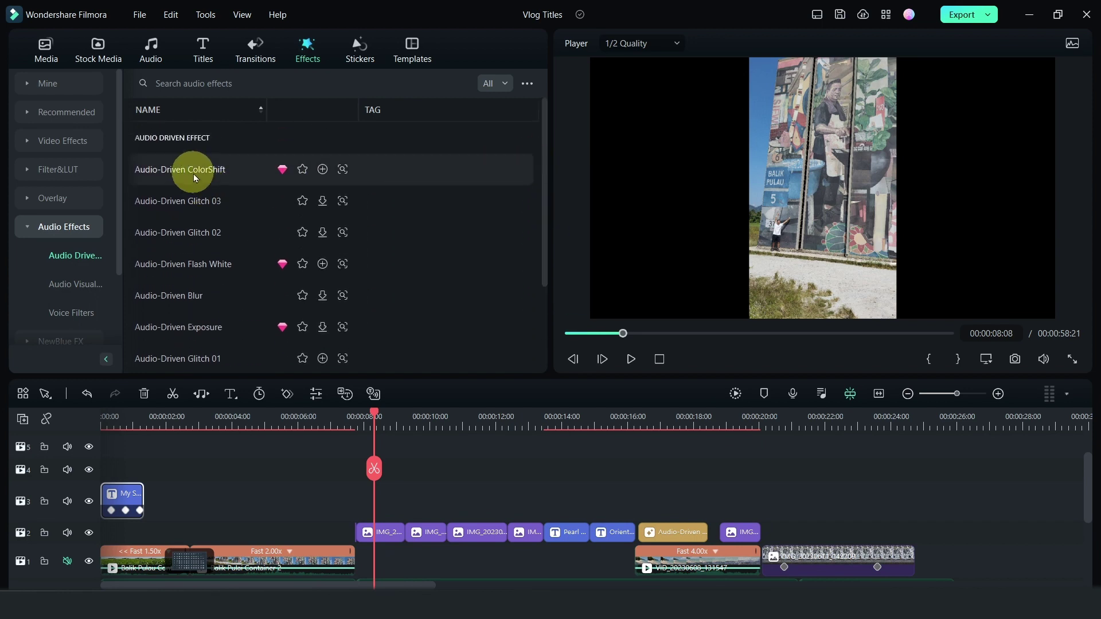
- Place Audio-Driven ColorShift on track 3 at about 8 seconds and select it
{"action": "left_click_drag", "start_coordinate": [179, 176], "coordinate": [378, 507]}
{"action": "left_click", "coordinate": [360, 427]}
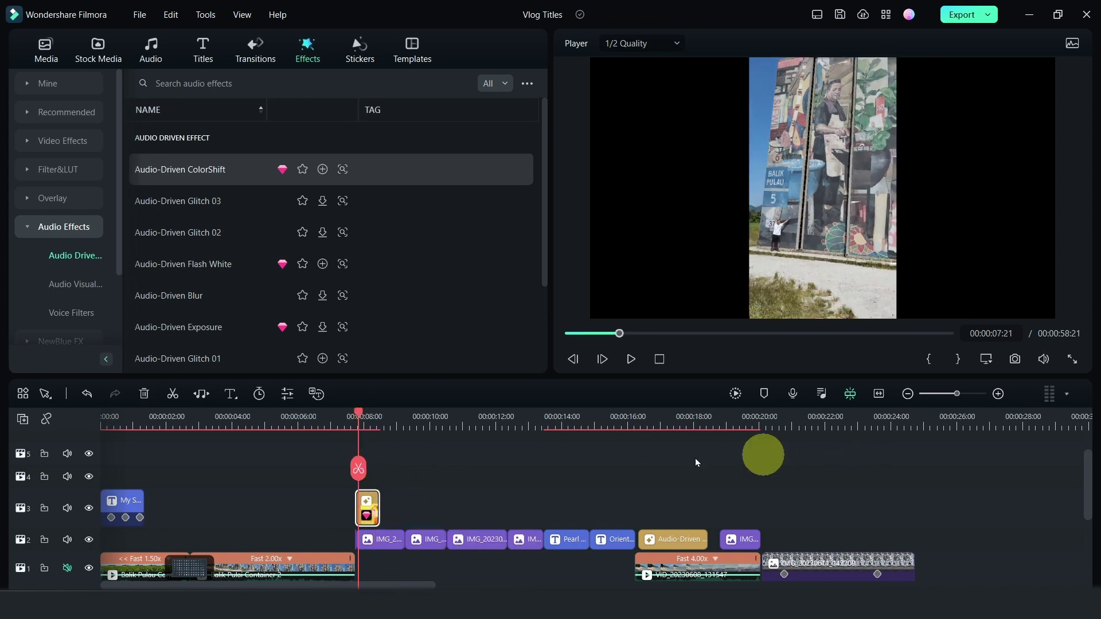
{"action": "left_click_drag", "start_coordinate": [1083, 485], "coordinate": [1081, 525]}
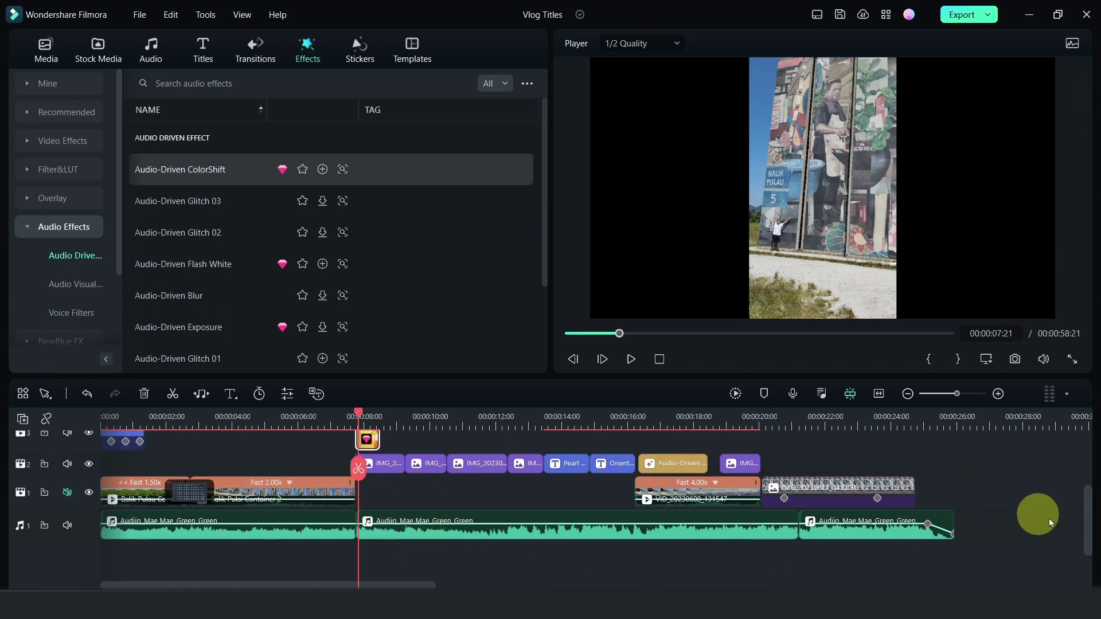
{"action": "left_click_drag", "start_coordinate": [1088, 535], "coordinate": [1081, 508]}
{"action": "left_click", "coordinate": [371, 484]}
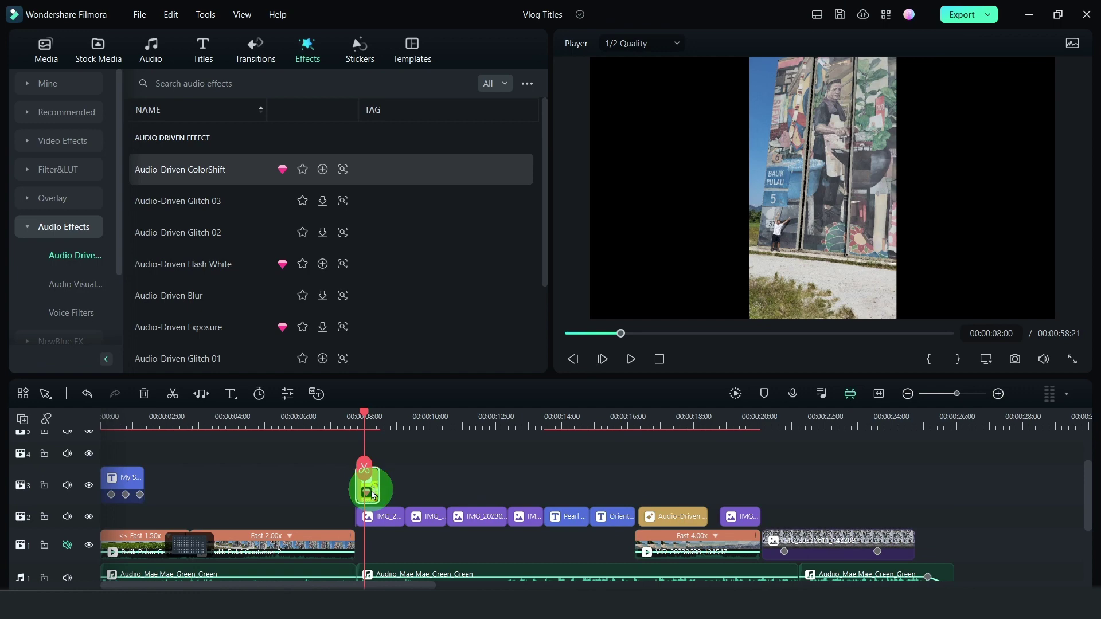
- Set the ColorShift effect's threshold_min to 0.03 and preview it
{"action": "left_click", "coordinate": [371, 493]}
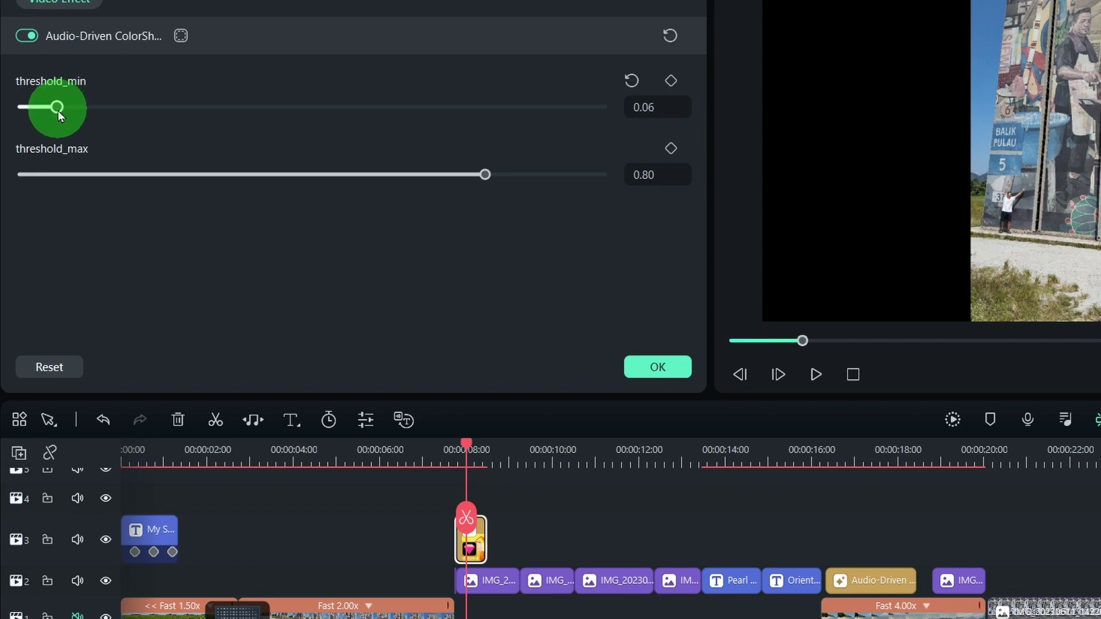
{"action": "left_click_drag", "start_coordinate": [44, 109], "coordinate": [40, 114]}
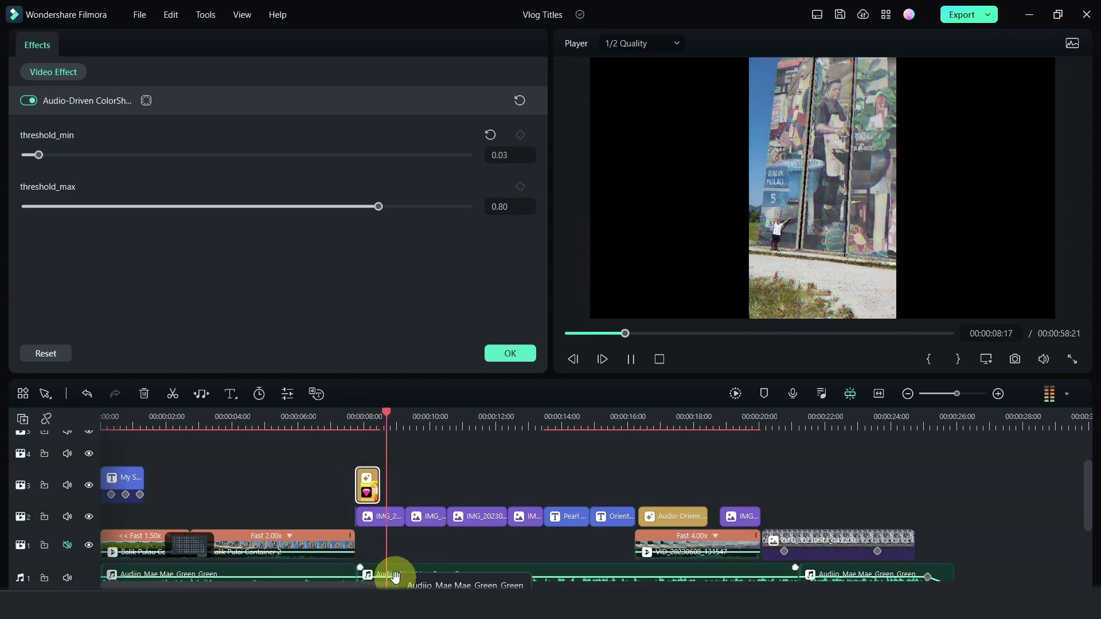
{"action": "key", "text": "space"}
{"action": "left_click", "coordinate": [357, 424]}
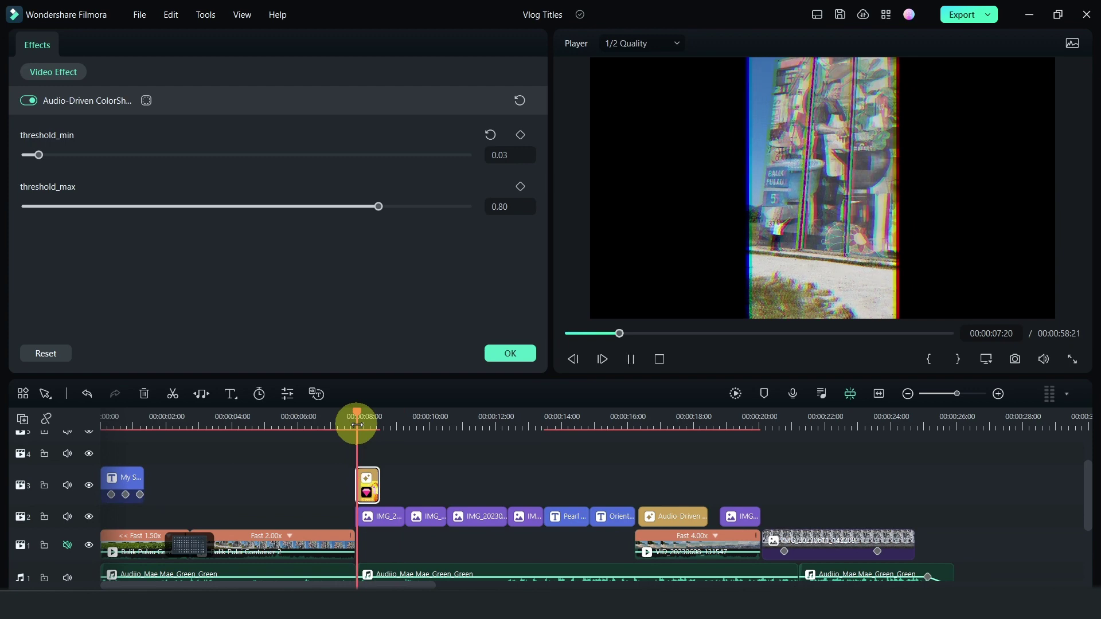
{"action": "key", "text": "space"}
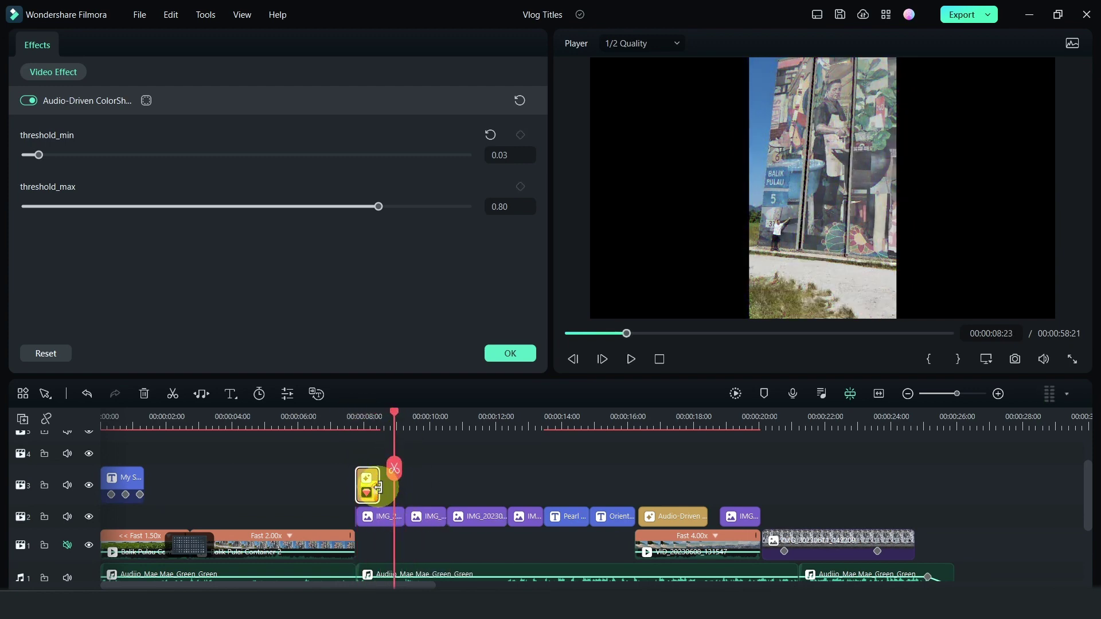
- Trial a longer ColorShift clip, then trim it back to a 19-frame burst ending at 00:00:08:12
{"action": "left_click_drag", "start_coordinate": [377, 488], "coordinate": [527, 488]}
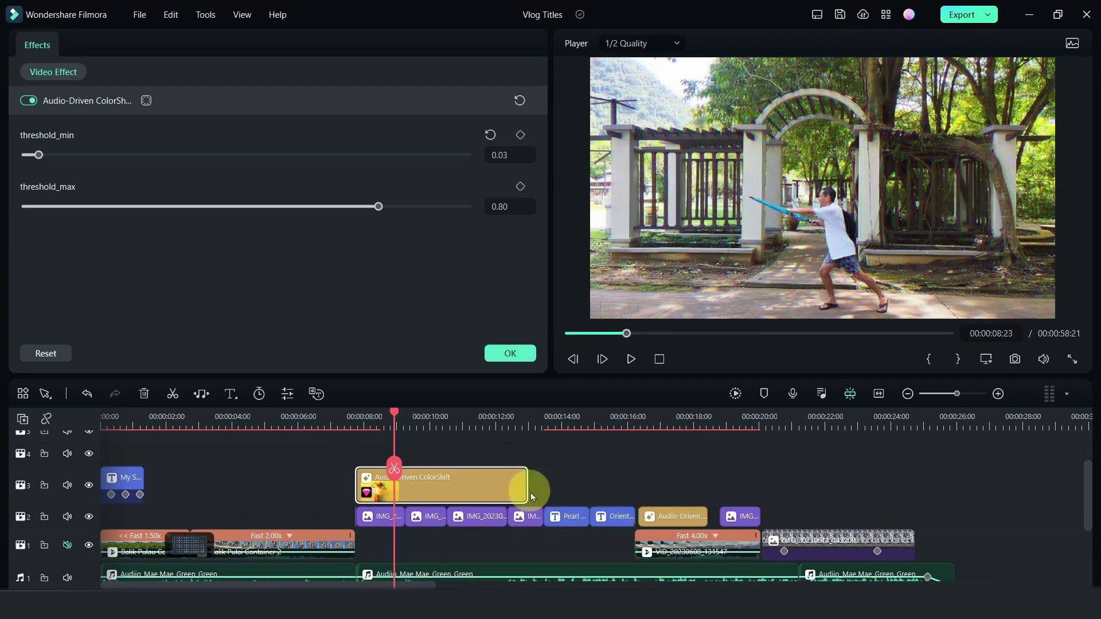
{"action": "key", "text": "space"}
{"action": "left_click_drag", "start_coordinate": [522, 485], "coordinate": [373, 482]}
{"action": "left_click", "coordinate": [360, 425]}
{"action": "key", "text": "space"}
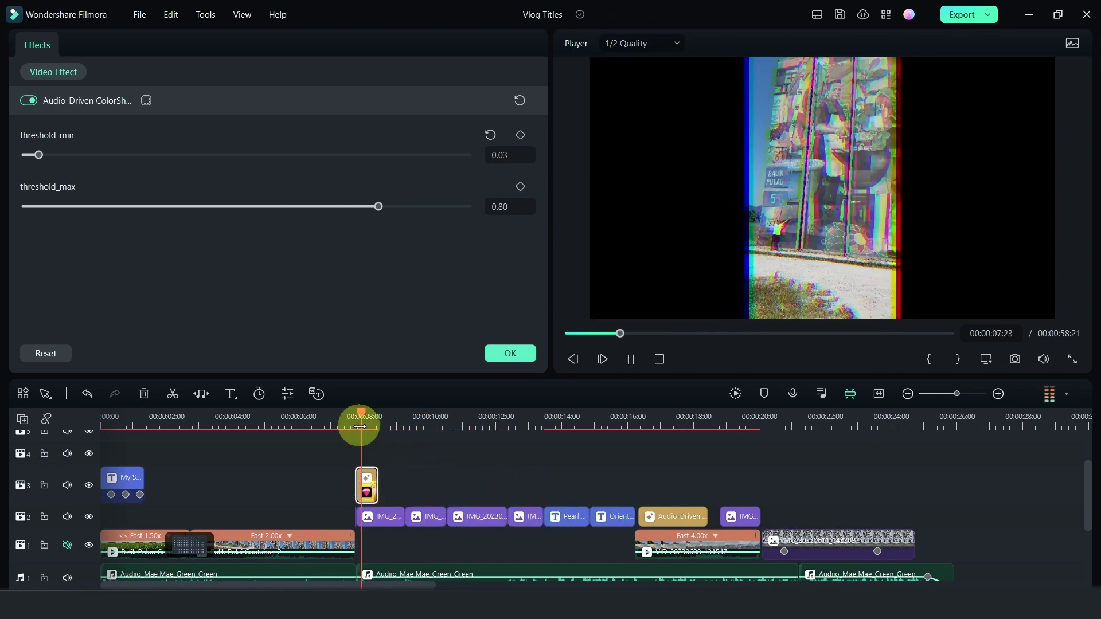
{"action": "key", "text": "space"}
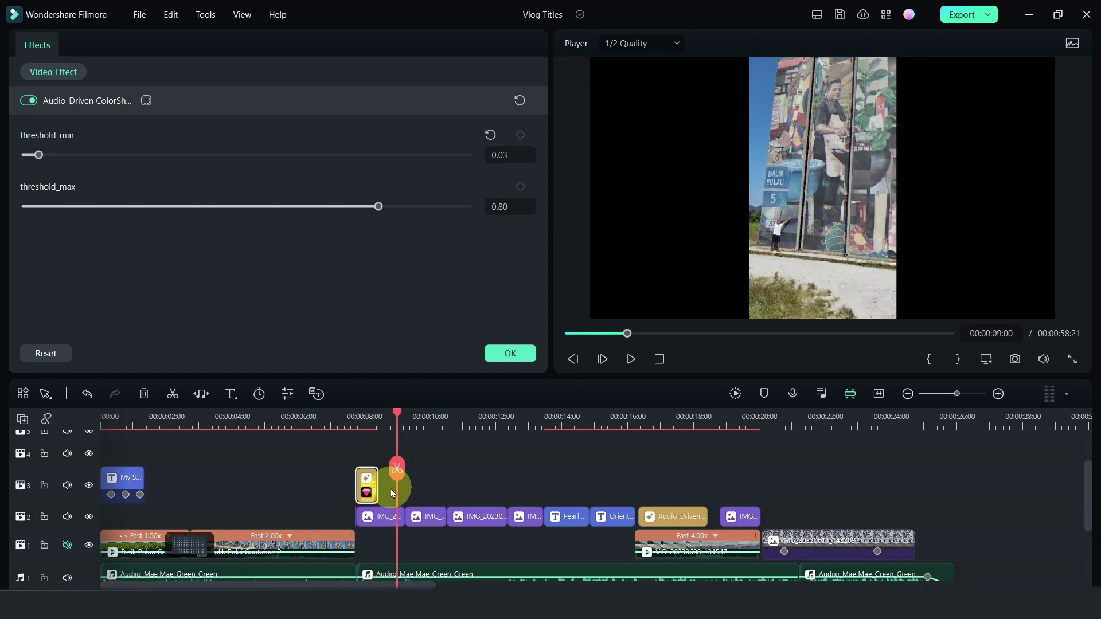
- Paste two ColorShift copies on track 3 just before and after 10 seconds, then confirm
{"action": "key", "text": "ctrl+v"}
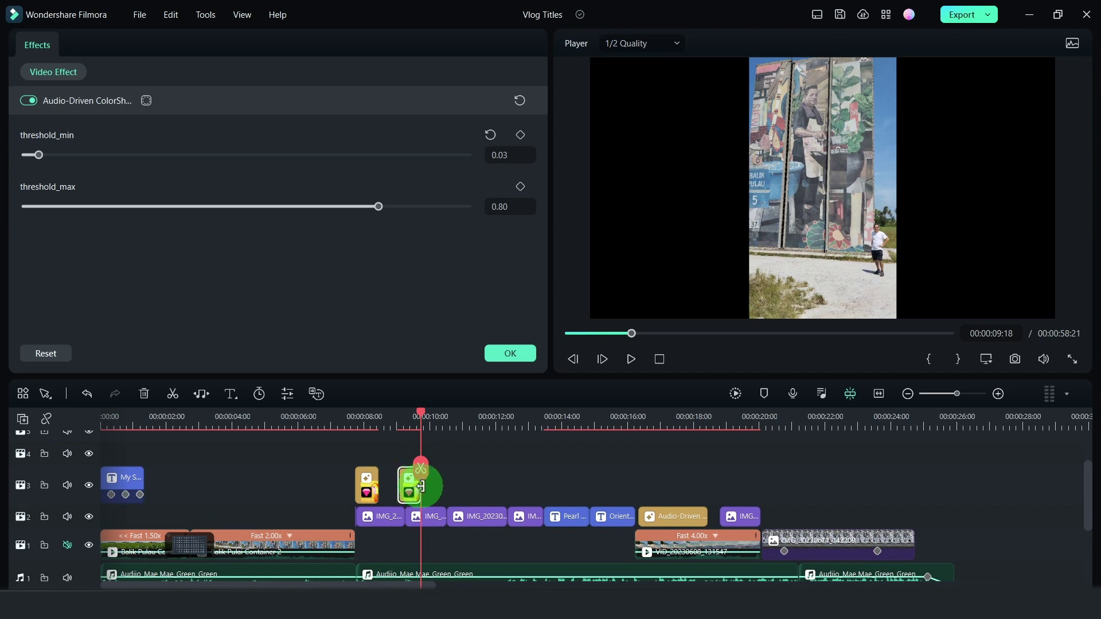
{"action": "left_click_drag", "start_coordinate": [429, 486], "coordinate": [448, 488]}
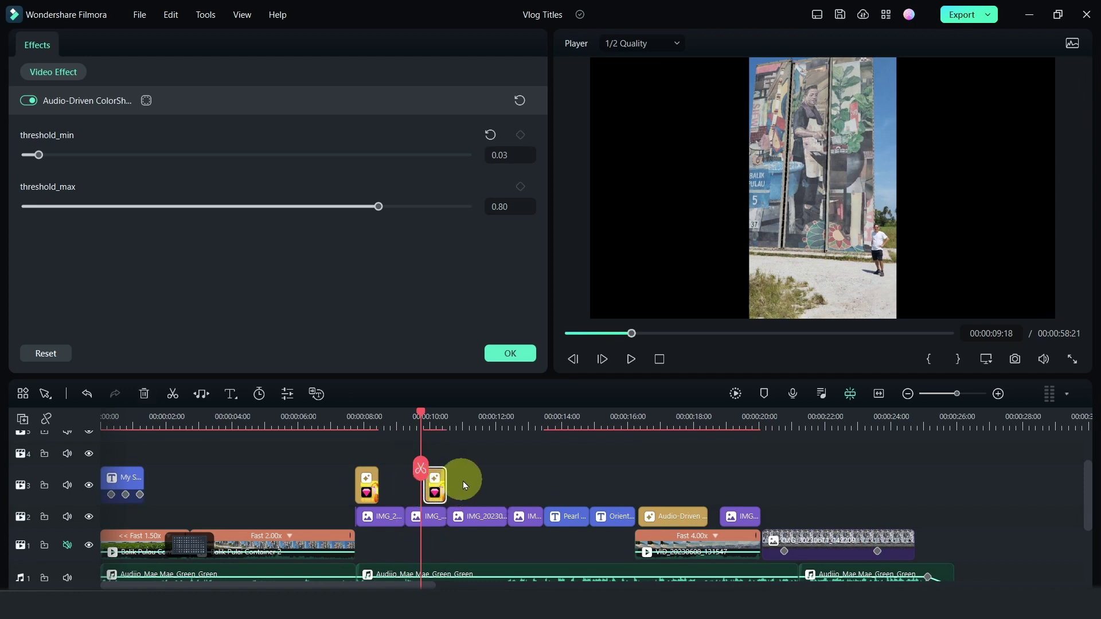
{"action": "left_click_drag", "start_coordinate": [434, 485], "coordinate": [469, 489]}
{"action": "left_click", "coordinate": [407, 427]}
{"action": "key", "text": "ctrl+v"}
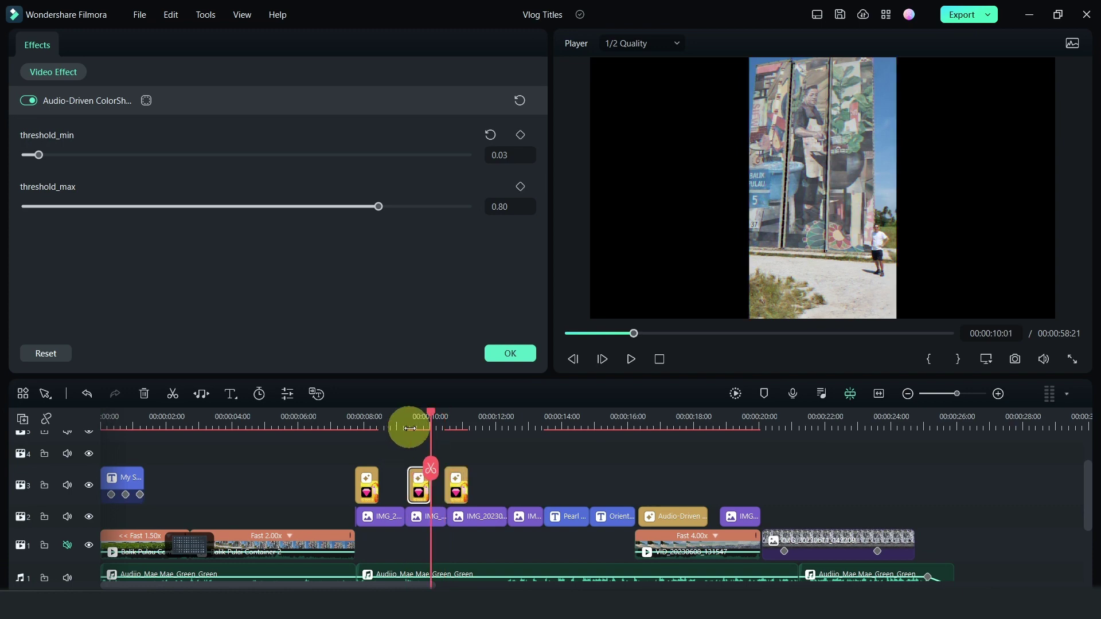
{"action": "left_click_drag", "start_coordinate": [417, 494], "coordinate": [439, 486]}
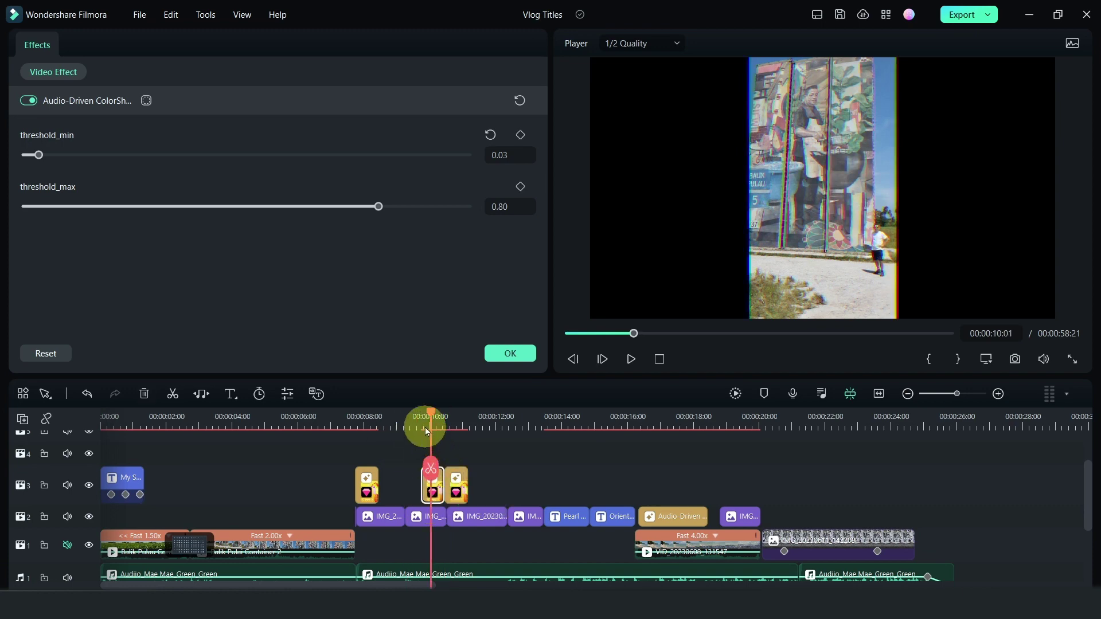
{"action": "left_click_drag", "start_coordinate": [428, 431], "coordinate": [425, 426]}
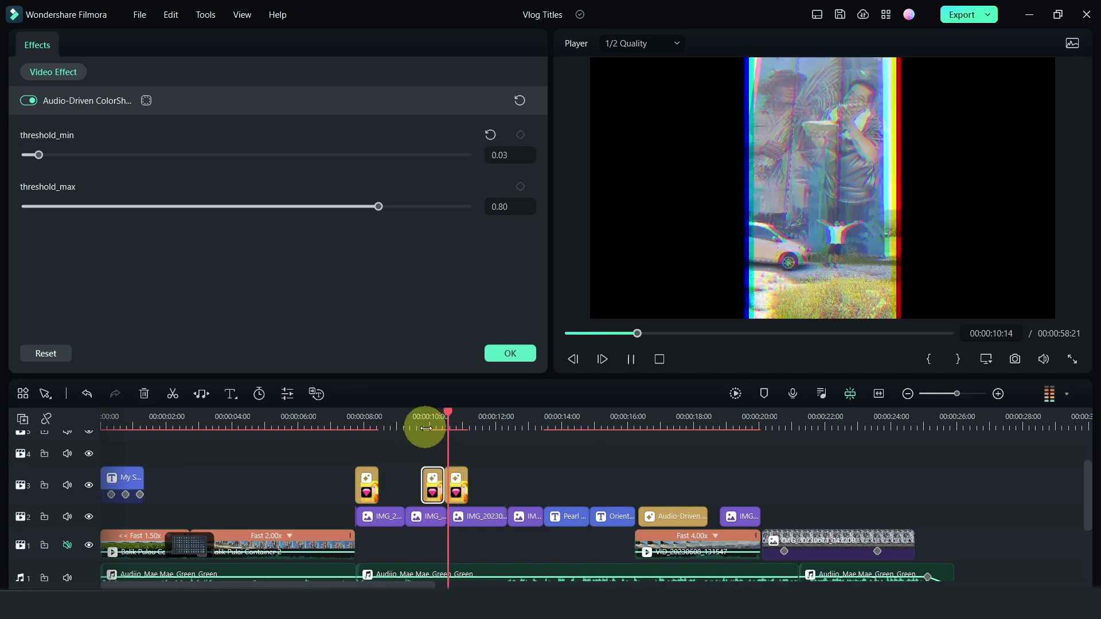
{"action": "left_click", "coordinate": [469, 474]}
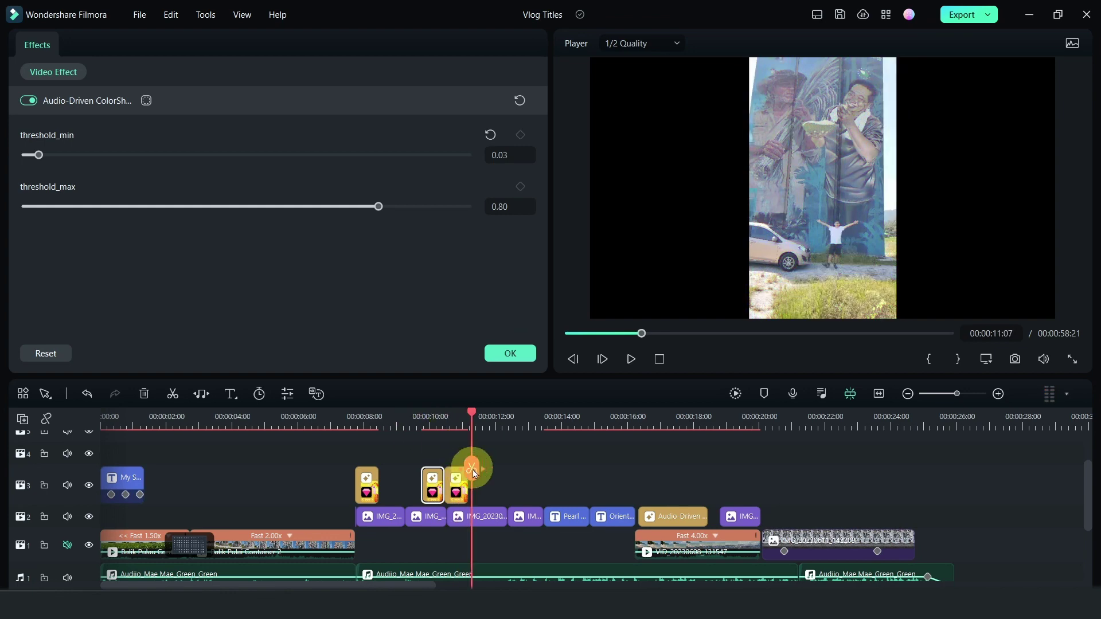
{"action": "left_click_drag", "start_coordinate": [442, 430], "coordinate": [446, 429]}
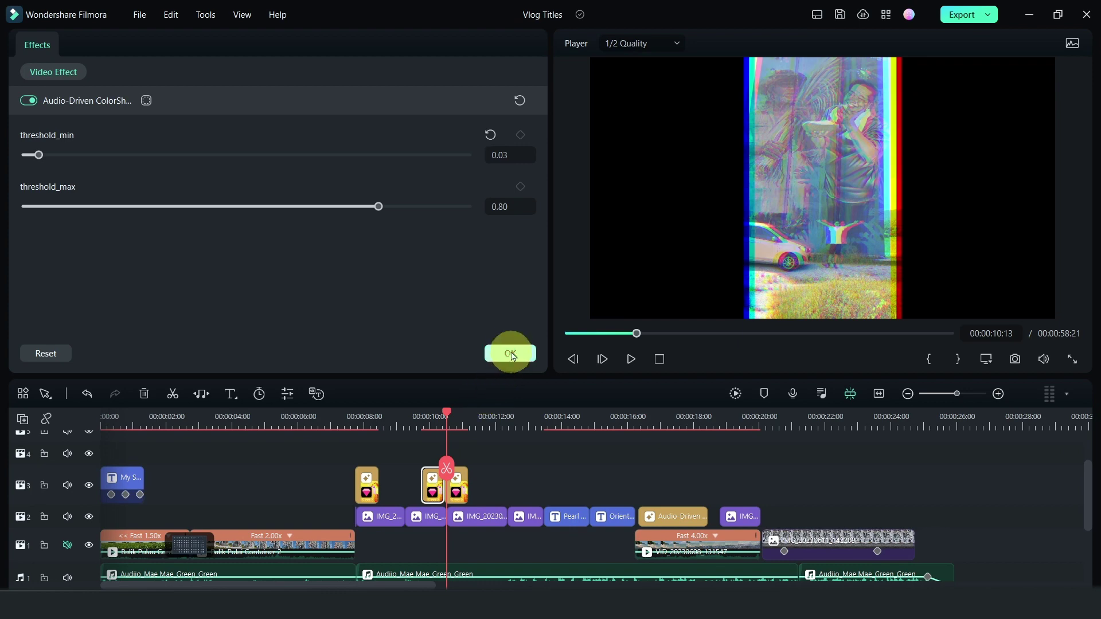
{"action": "left_click", "coordinate": [511, 354]}
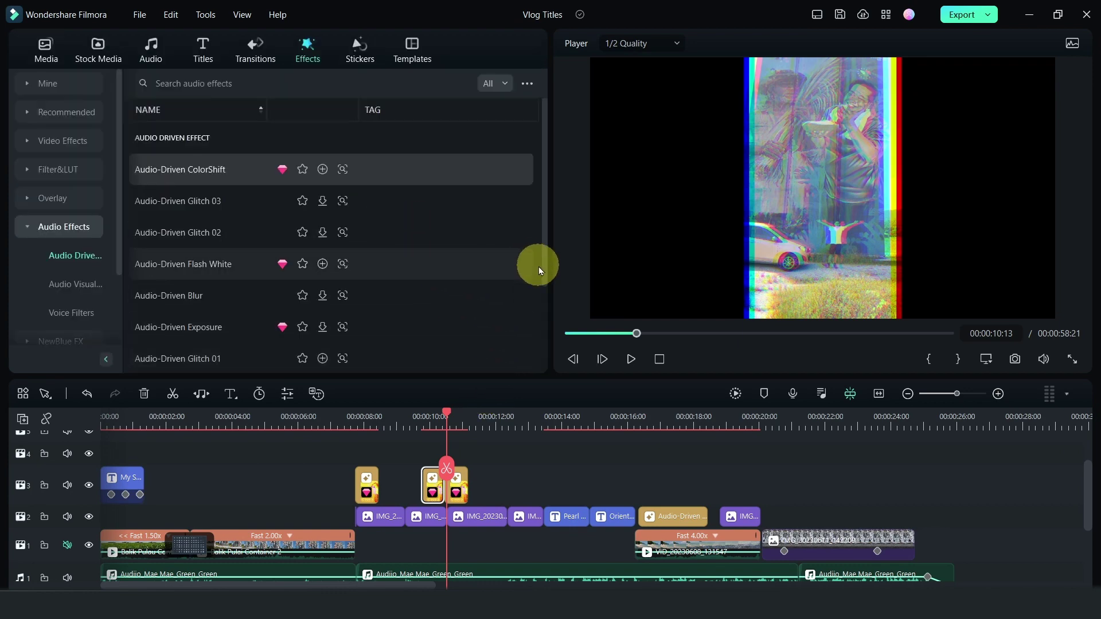
- Add Audio-Driven Zoom on track 4 near 10 seconds with threshold_min 0.02
{"action": "left_click_drag", "start_coordinate": [546, 270], "coordinate": [541, 358]}
{"action": "left_click_drag", "start_coordinate": [125, 321], "coordinate": [462, 473]}
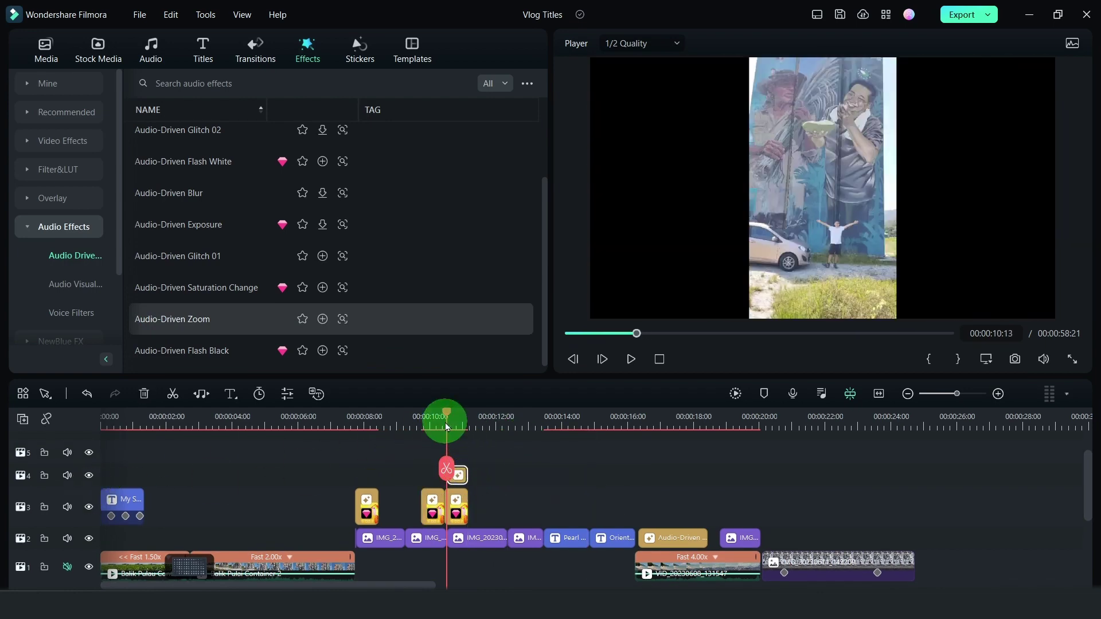
{"action": "double_click", "coordinate": [457, 477]}
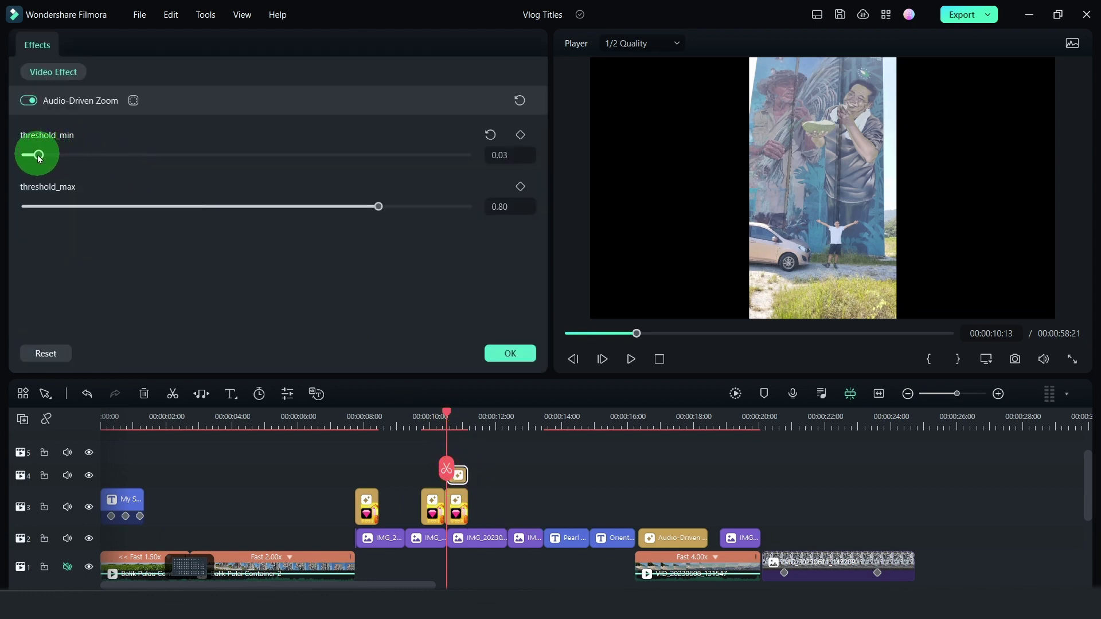
{"action": "left_click_drag", "start_coordinate": [39, 159], "coordinate": [85, 155]}
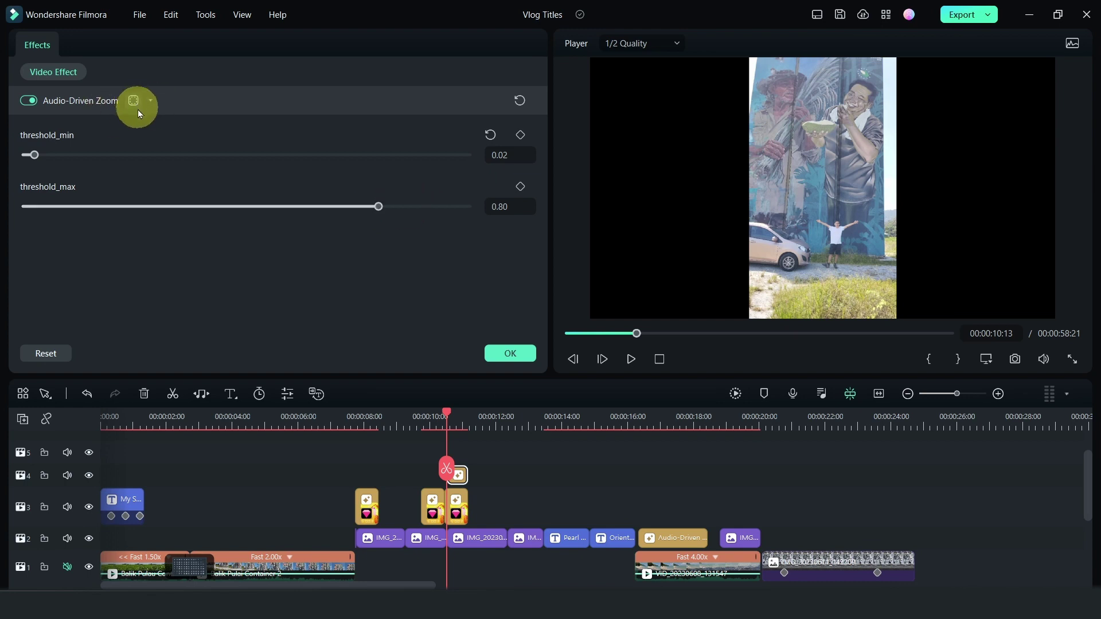
- Raise ColorShift's threshold_max to 0.82 and preview both effects around 10 seconds
{"action": "left_click", "coordinate": [414, 207]}
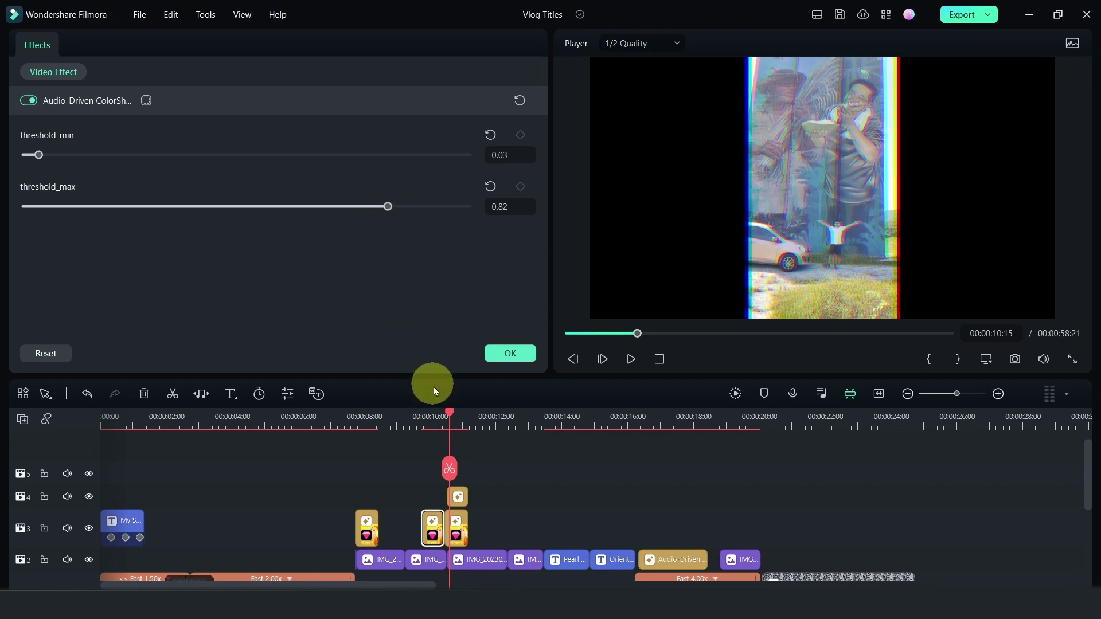
{"action": "left_click", "coordinate": [425, 422]}
{"action": "key", "text": "space"}
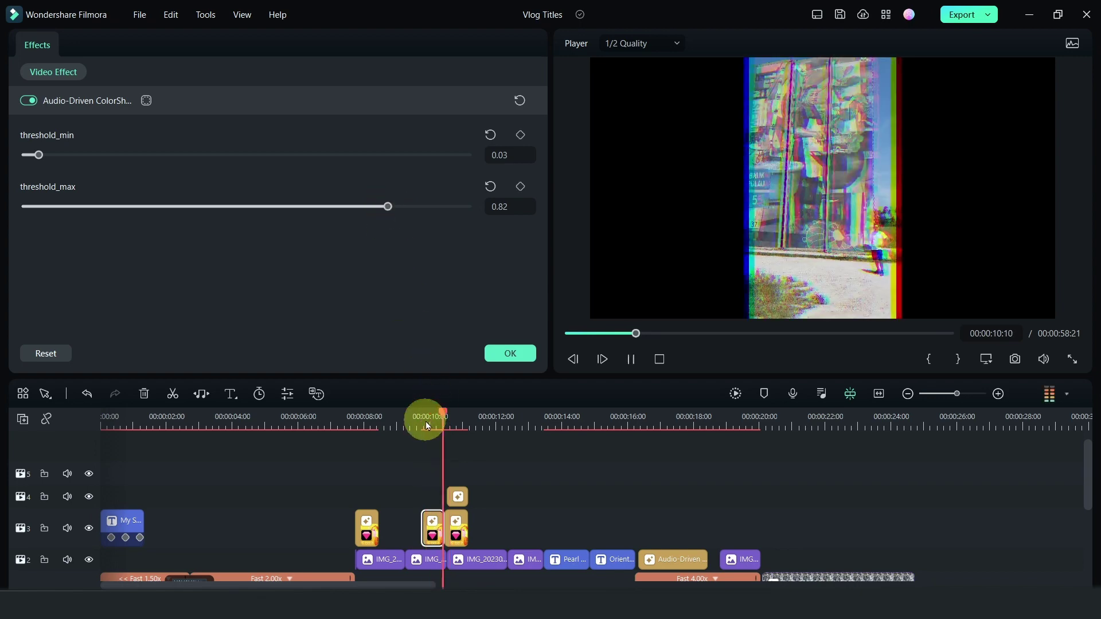
{"action": "left_click", "coordinate": [565, 423]}
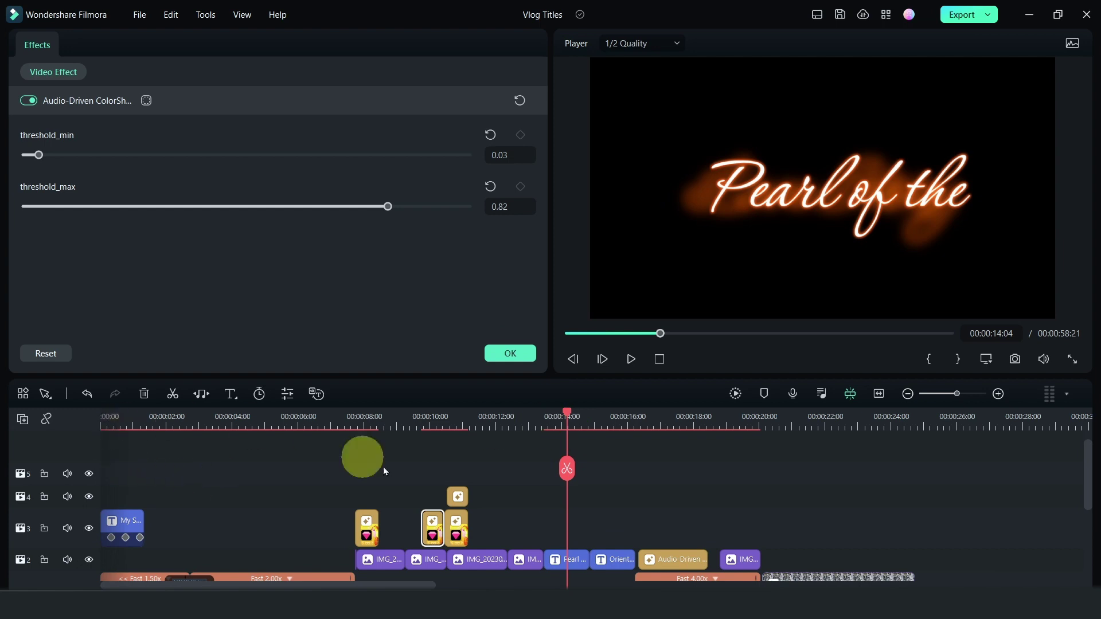
{"action": "left_click", "coordinate": [582, 565]}
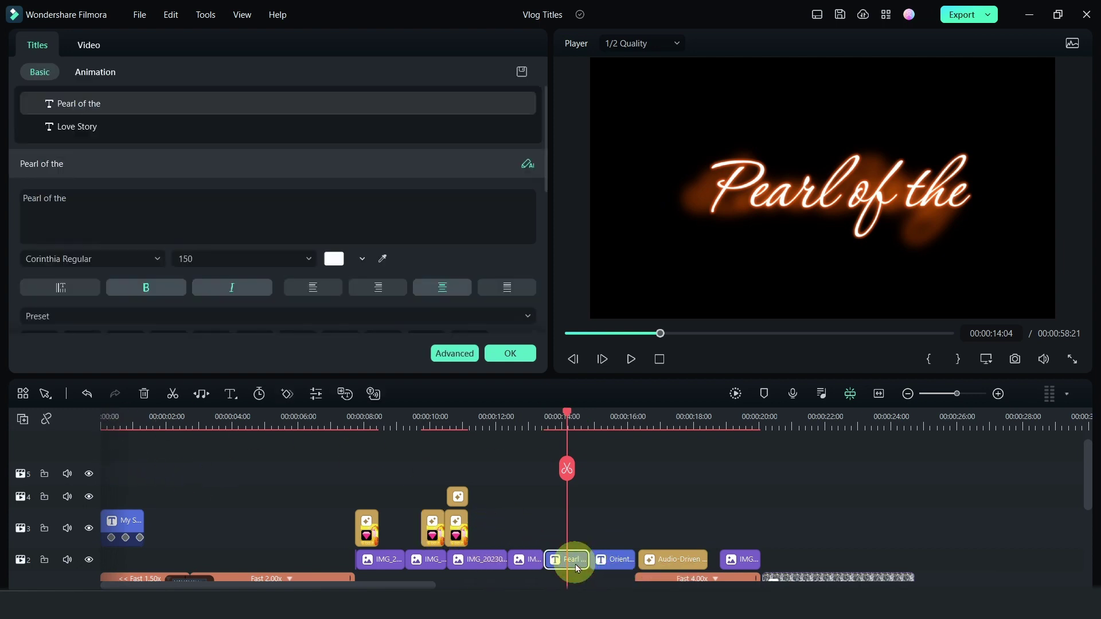
- Preview the Pearl of the title with its entrance animation set to None
{"action": "left_click", "coordinate": [550, 420]}
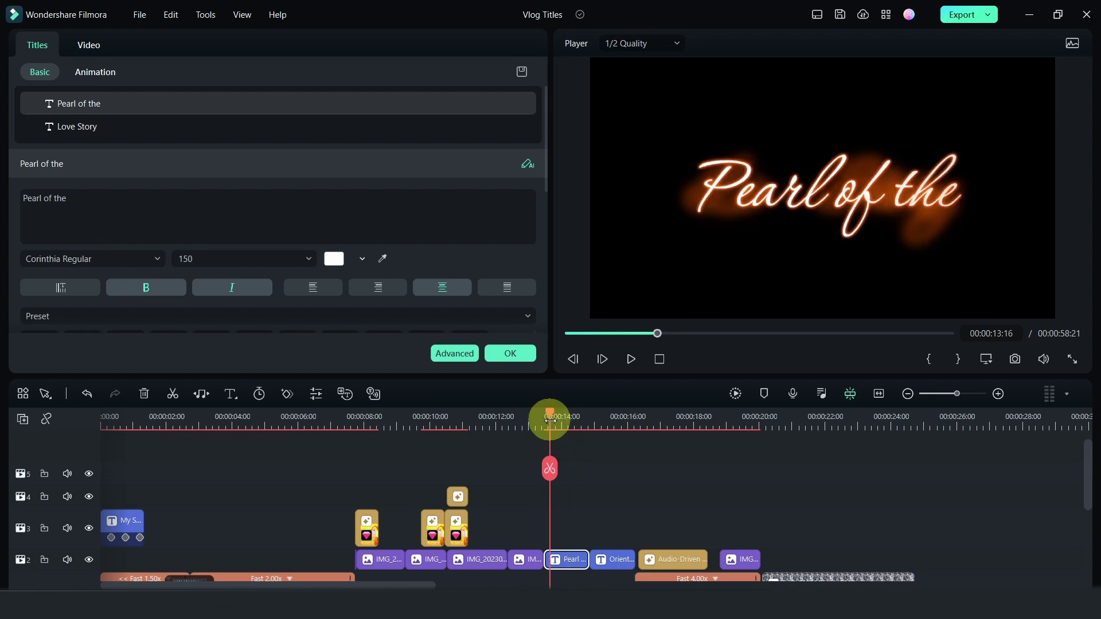
{"action": "key", "text": "space"}
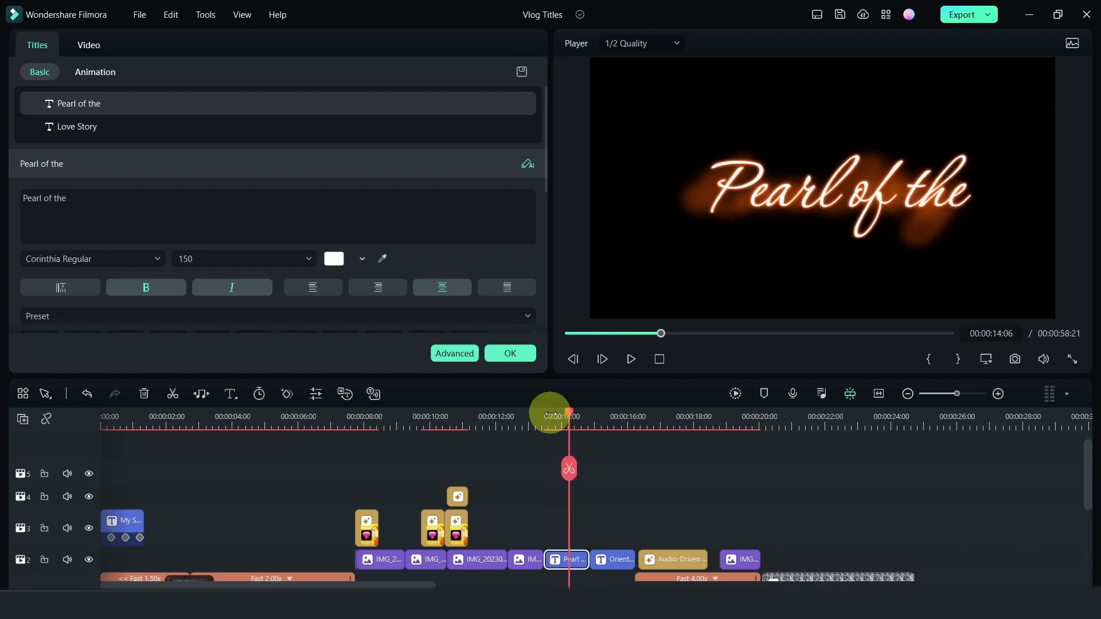
{"action": "mouse_move", "coordinate": [550, 417]}
{"action": "left_mouse_down"}
{"action": "mouse_move", "coordinate": [562, 421]}
{"action": "mouse_move", "coordinate": [549, 420]}
{"action": "left_mouse_up"}
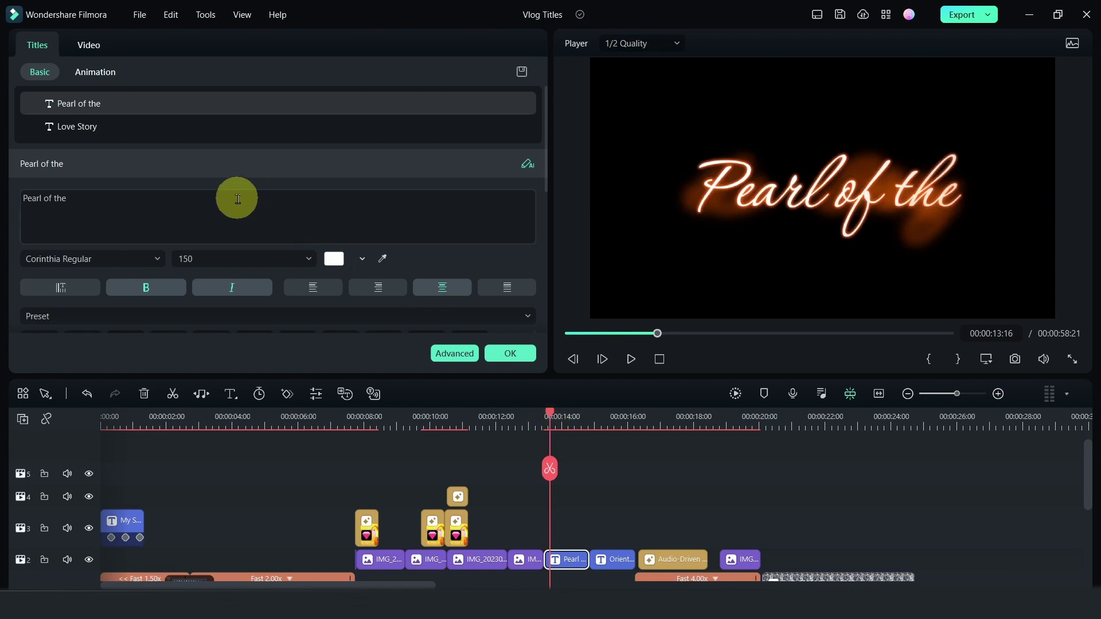
{"action": "left_click", "coordinate": [97, 77]}
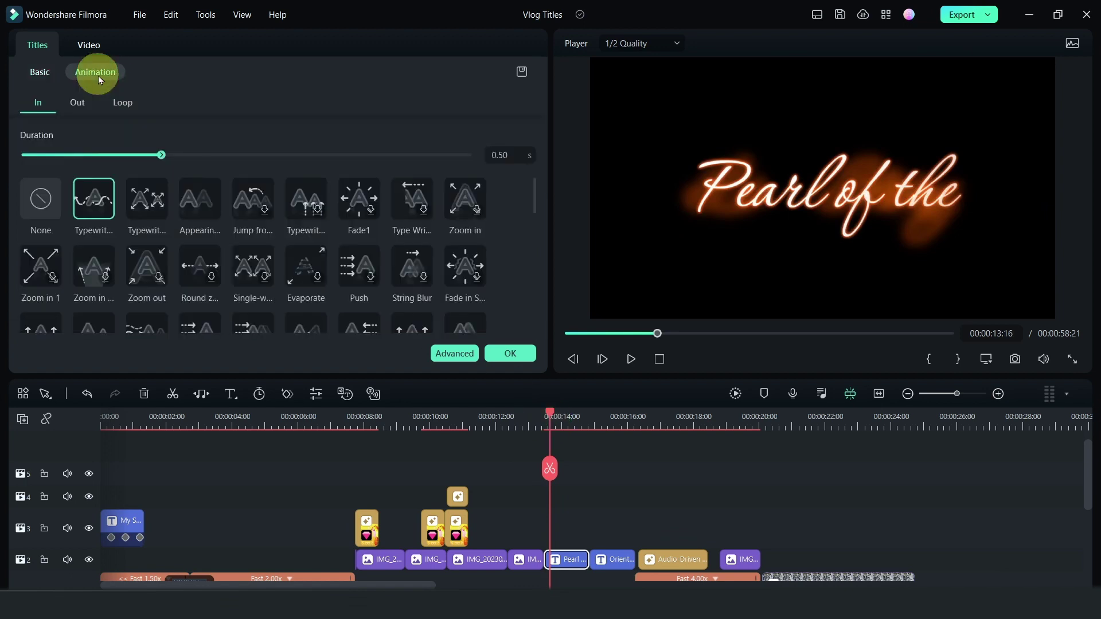
{"action": "left_click", "coordinate": [49, 206]}
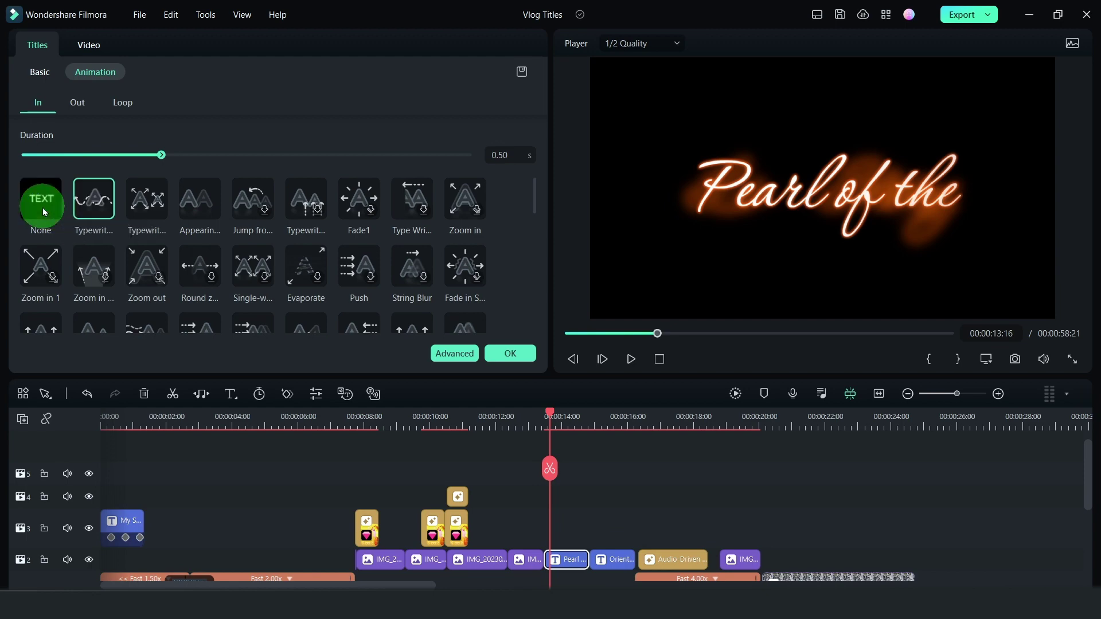
{"action": "left_click", "coordinate": [542, 422]}
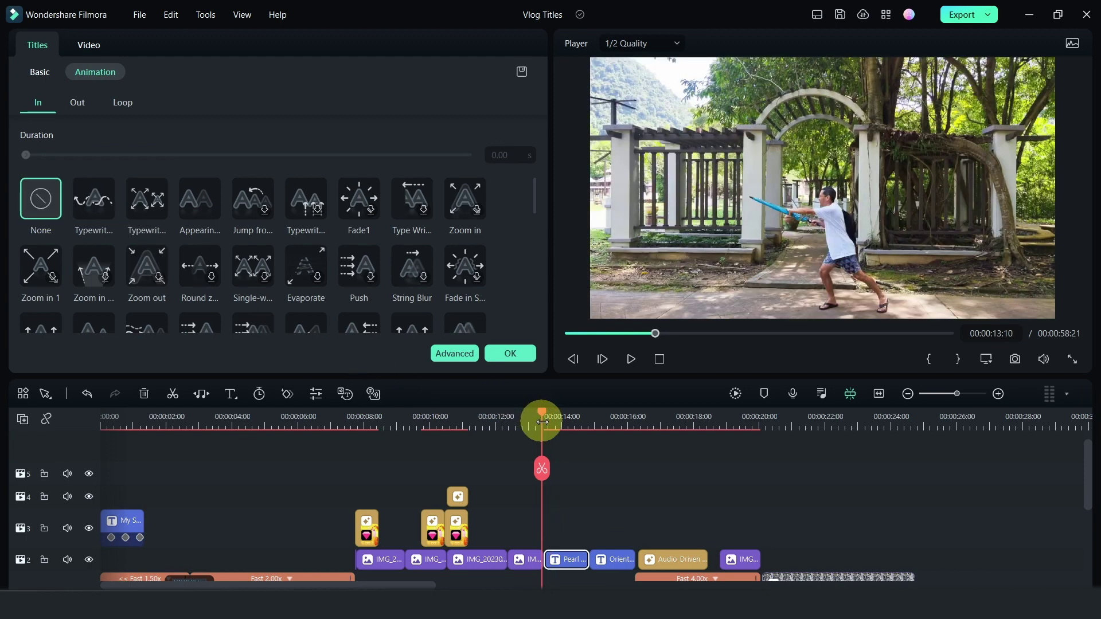
{"action": "key", "text": "space"}
{"action": "key", "text": "space"}
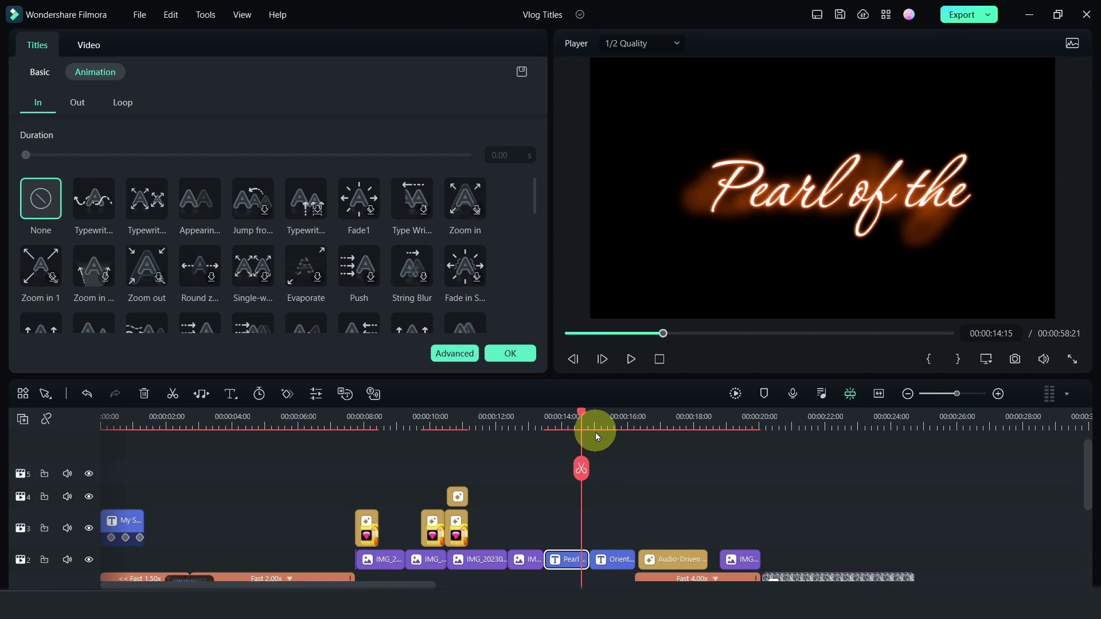
- Apply a 0.50-second Typewriter in-animation to the title, preview it, and confirm
{"action": "left_click", "coordinate": [92, 198]}
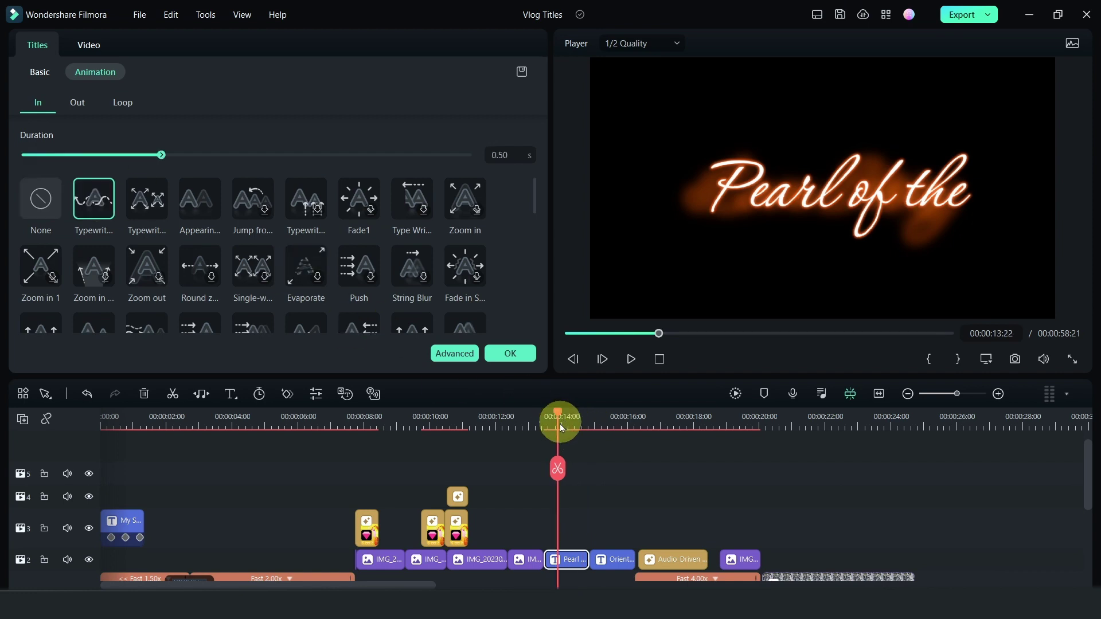
{"action": "left_click", "coordinate": [544, 422]}
{"action": "key", "text": "space"}
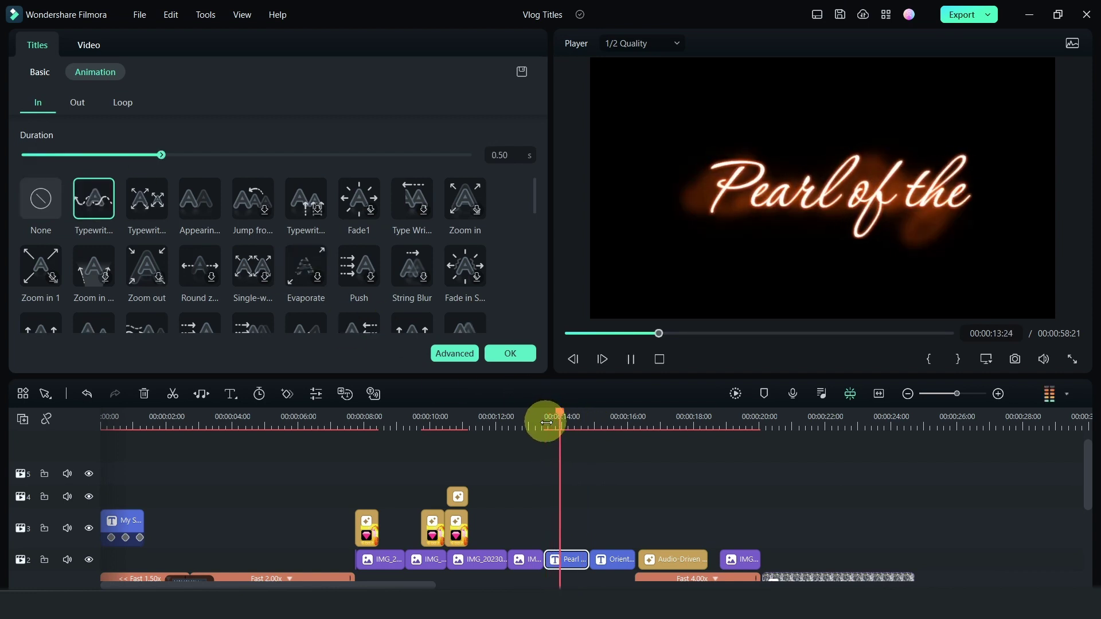
{"action": "key", "text": "space"}
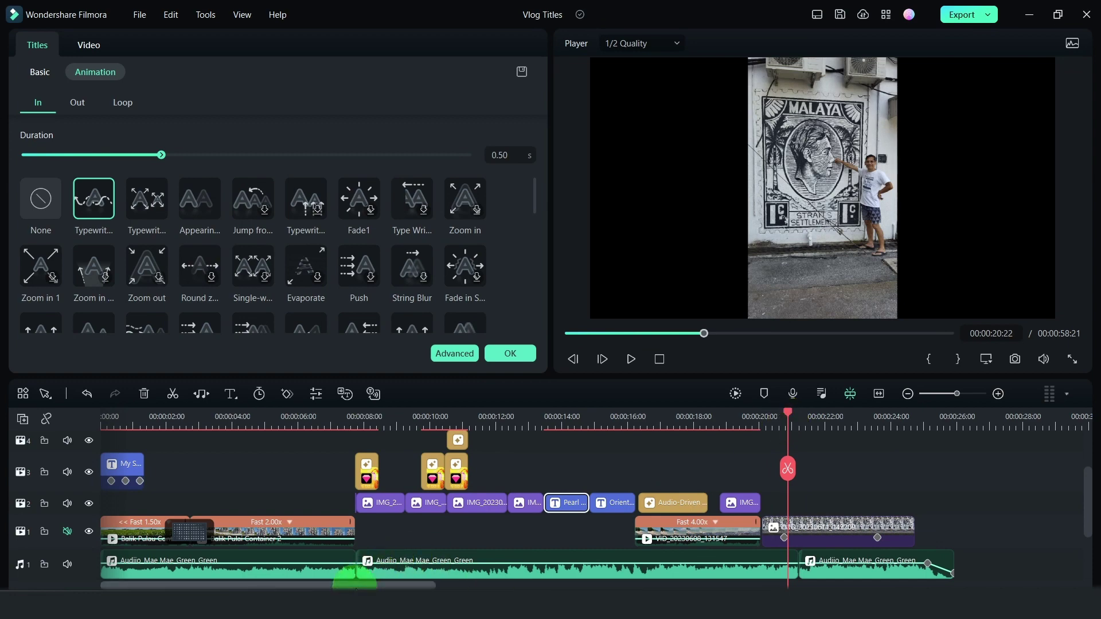
{"action": "left_click_drag", "start_coordinate": [356, 584], "coordinate": [534, 585]}
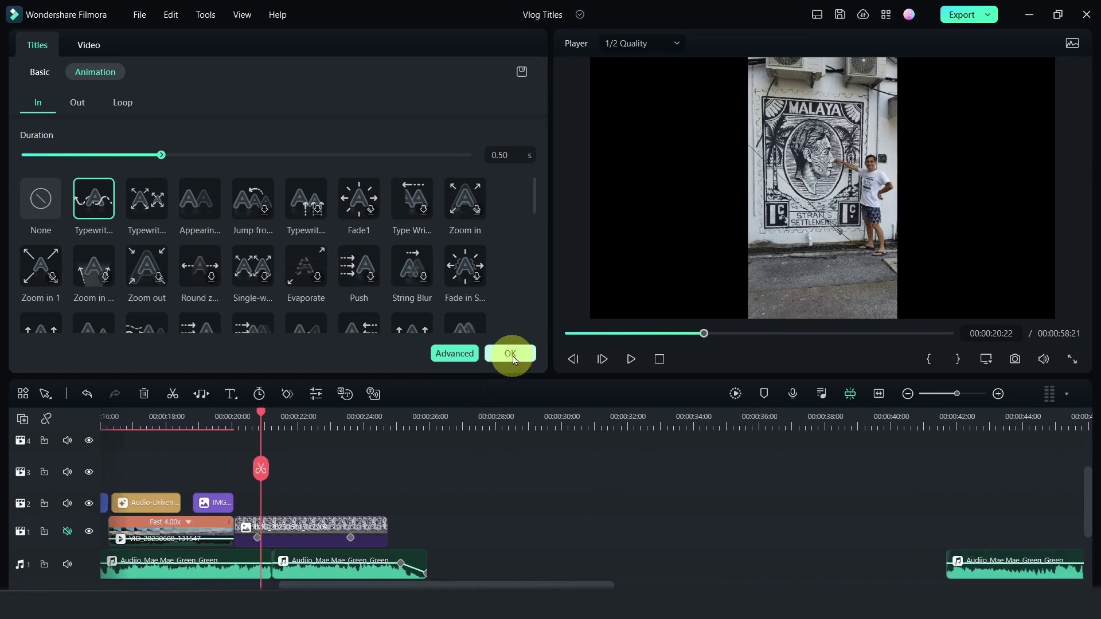
{"action": "left_click", "coordinate": [510, 353]}
- Drop the Happy Expression template onto the timeline and give all tracks the same smaller height
{"action": "left_click", "coordinate": [408, 58]}
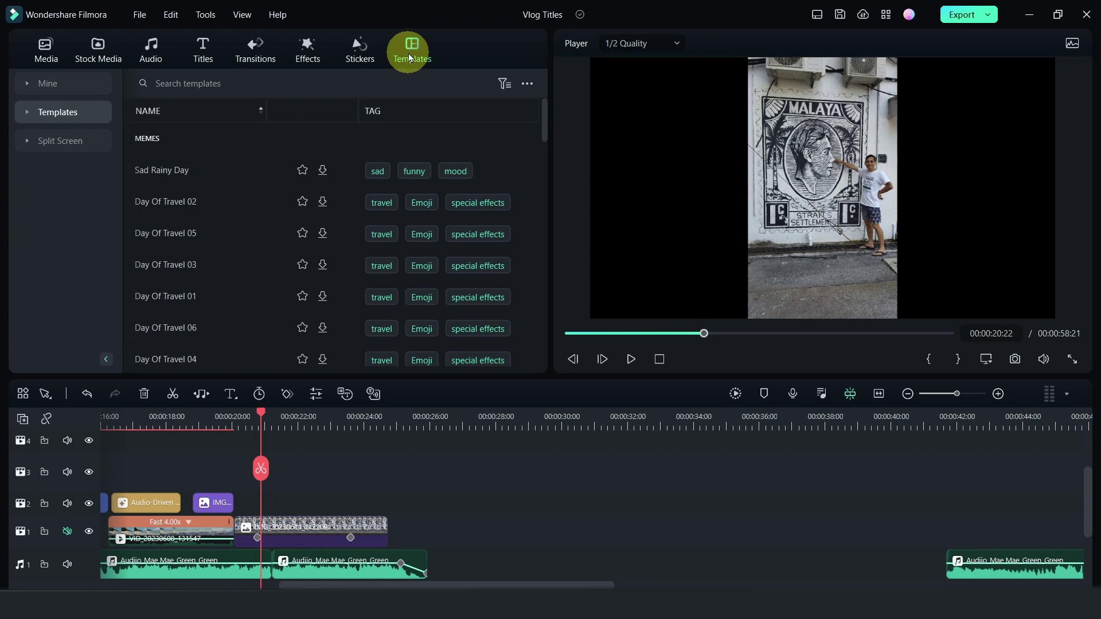
{"action": "left_click_drag", "start_coordinate": [545, 119], "coordinate": [541, 356]}
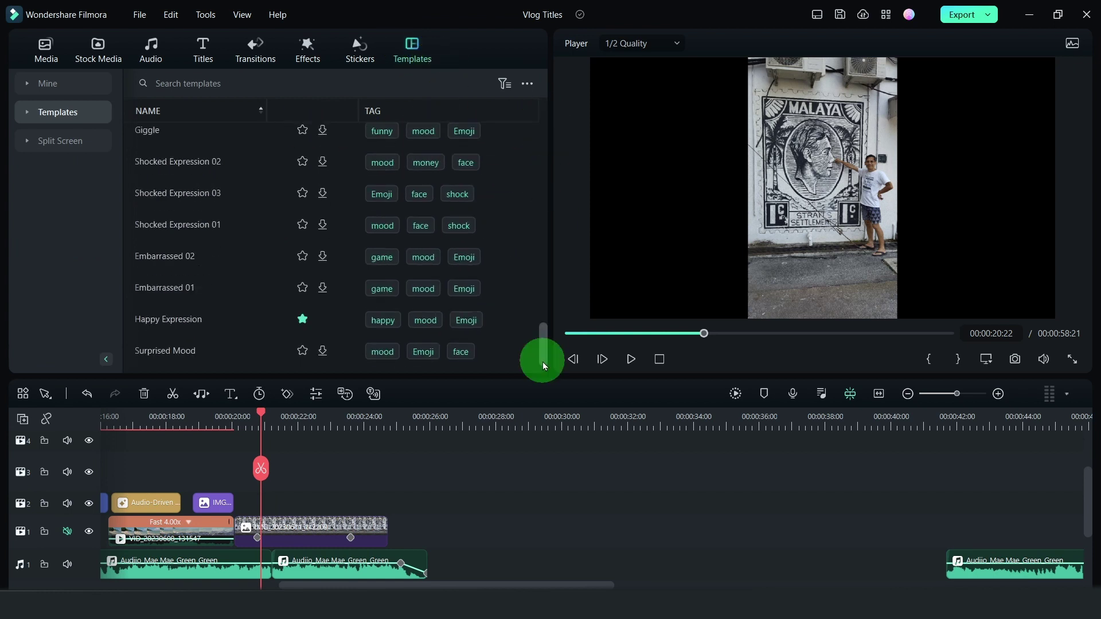
{"action": "left_click_drag", "start_coordinate": [225, 318], "coordinate": [453, 479]}
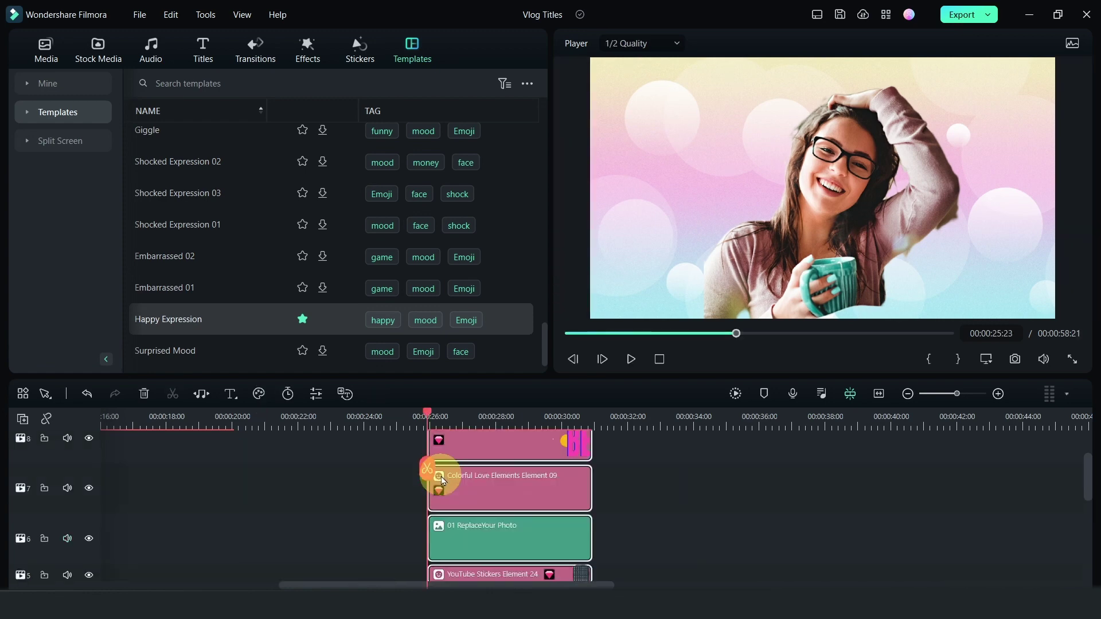
{"action": "mouse_move", "coordinate": [83, 465]}
{"action": "left_mouse_down"}
{"action": "mouse_move", "coordinate": [88, 442]}
{"action": "mouse_move", "coordinate": [91, 499]}
{"action": "mouse_move", "coordinate": [79, 447]}
{"action": "mouse_move", "coordinate": [80, 469]}
{"action": "left_mouse_up"}
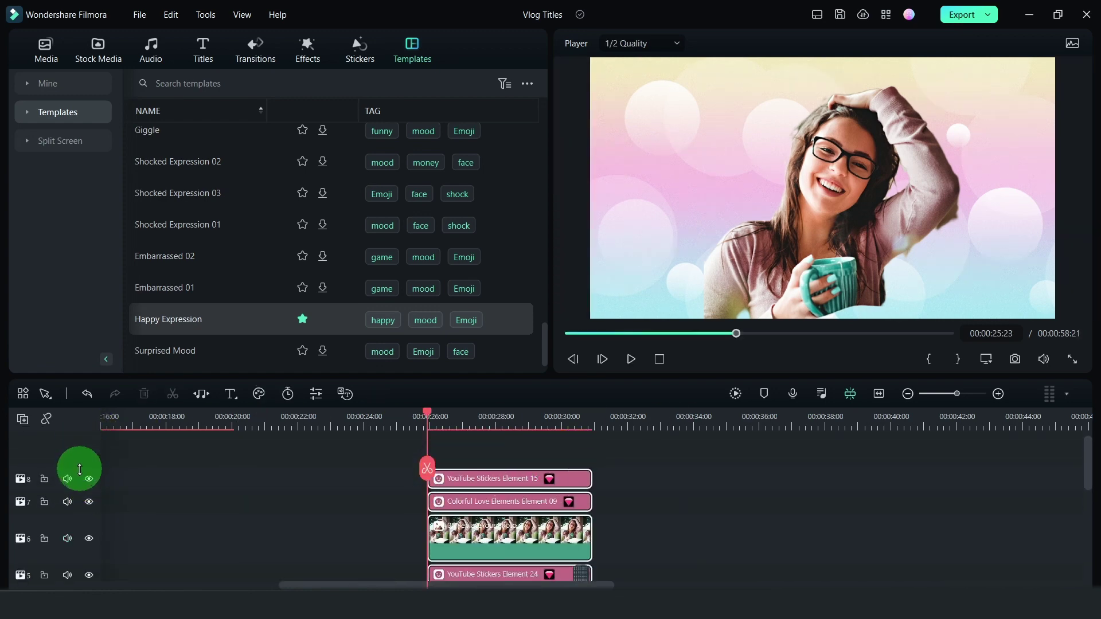
{"action": "right_click", "coordinate": [29, 435]}
{"action": "mouse_move", "coordinate": [54, 535]}
{"action": "left_click", "coordinate": [218, 536]}
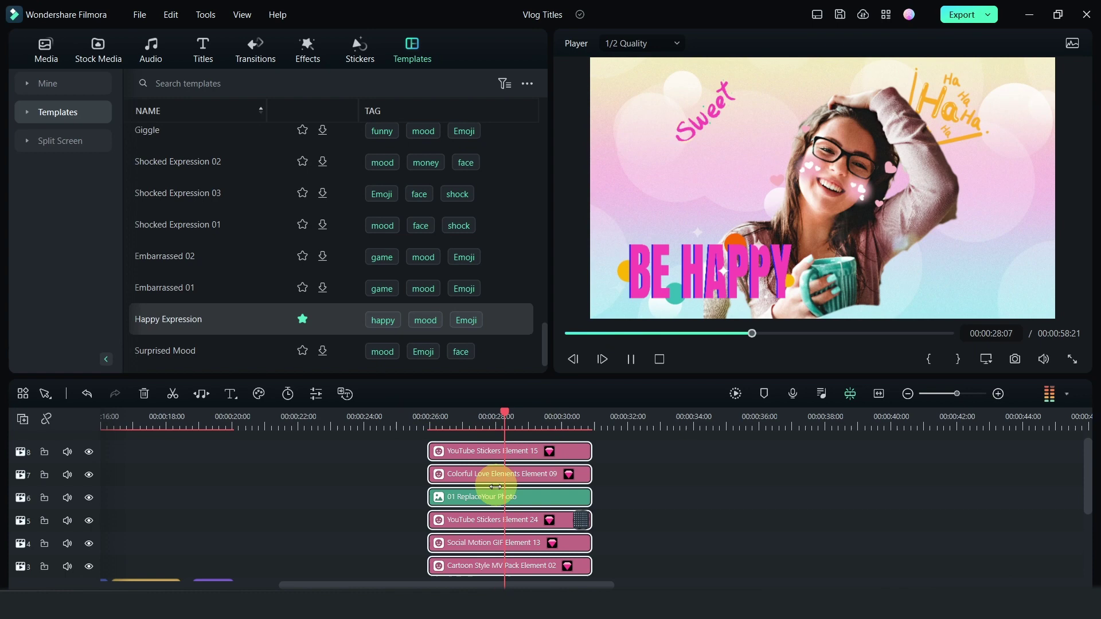
- Delete the template's song 'To the root of the rainbow', extend the vlog music, and shift the template slightly earlier
{"action": "left_click", "coordinate": [494, 505]}
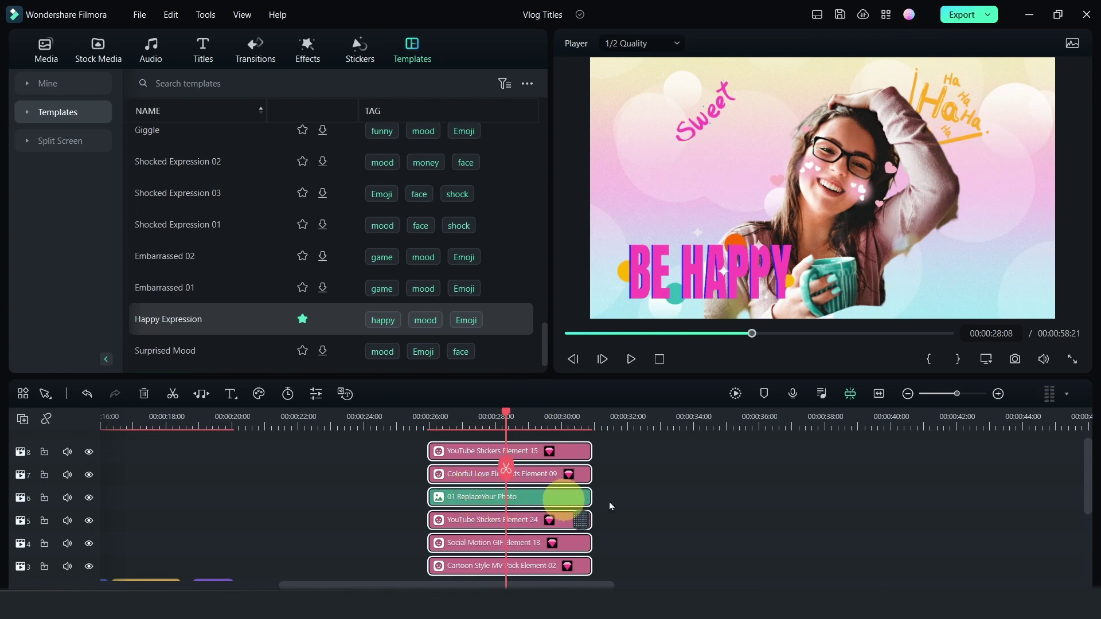
{"action": "scroll", "coordinate": [1089, 499], "scroll_direction": "down", "scroll_amount": 3}
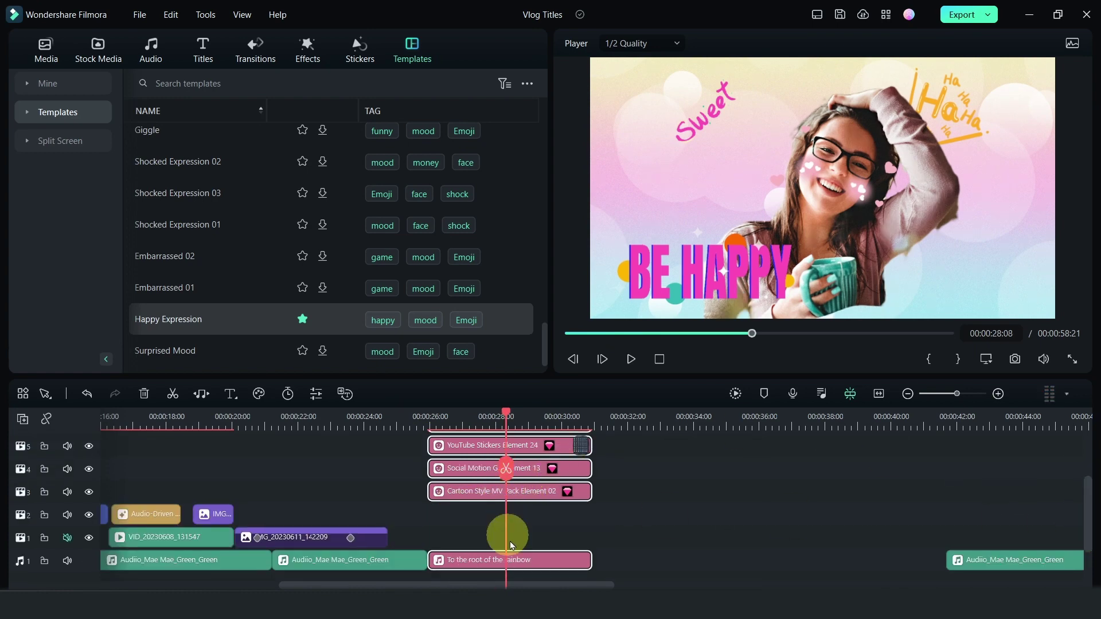
{"action": "left_click", "coordinate": [492, 565]}
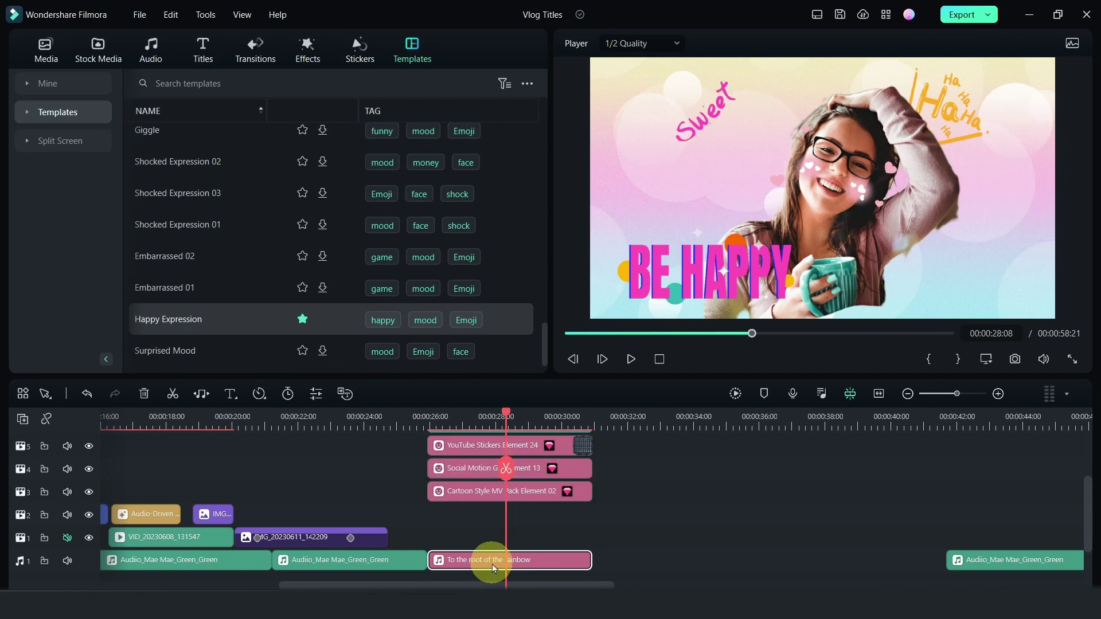
{"action": "key", "text": "Delete"}
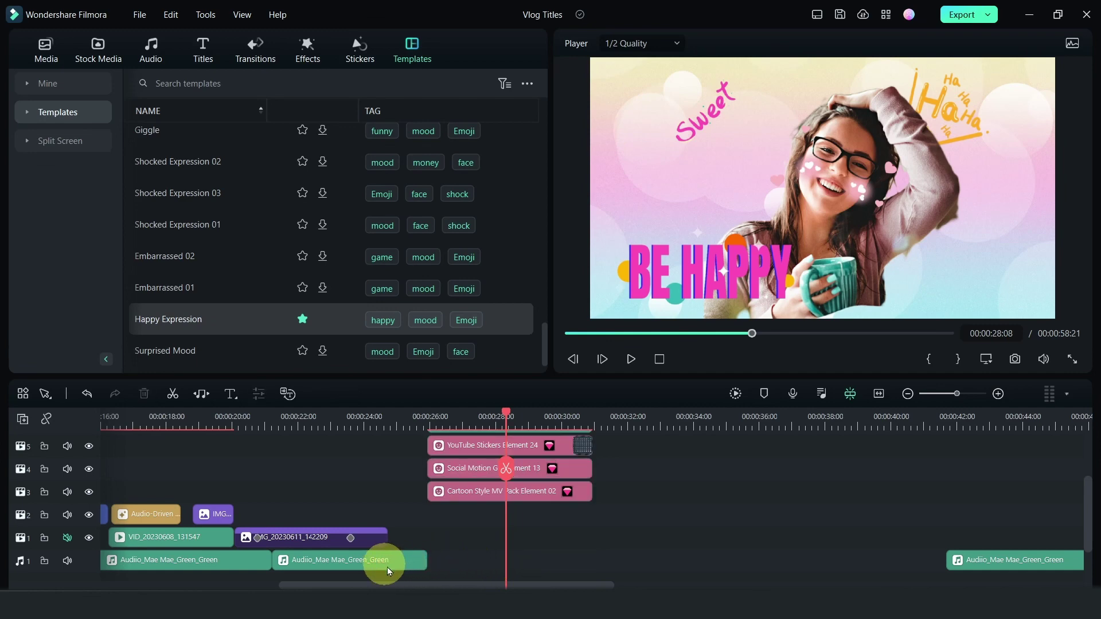
{"action": "left_click_drag", "start_coordinate": [425, 563], "coordinate": [591, 563]}
{"action": "left_click", "coordinate": [454, 420]}
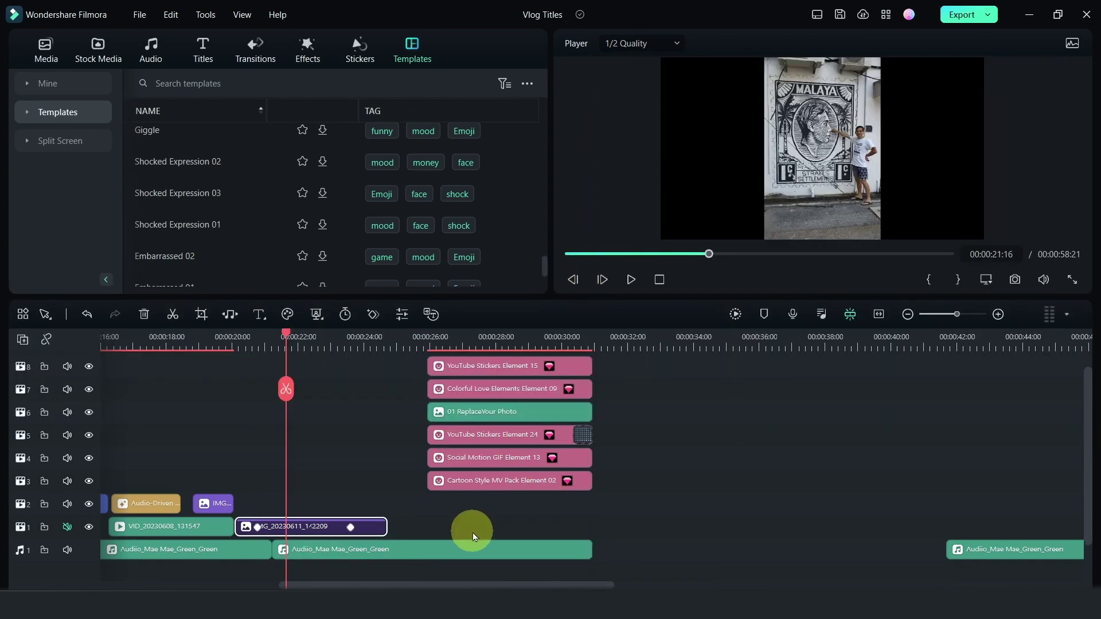
{"action": "left_click_drag", "start_coordinate": [474, 529], "coordinate": [439, 424]}
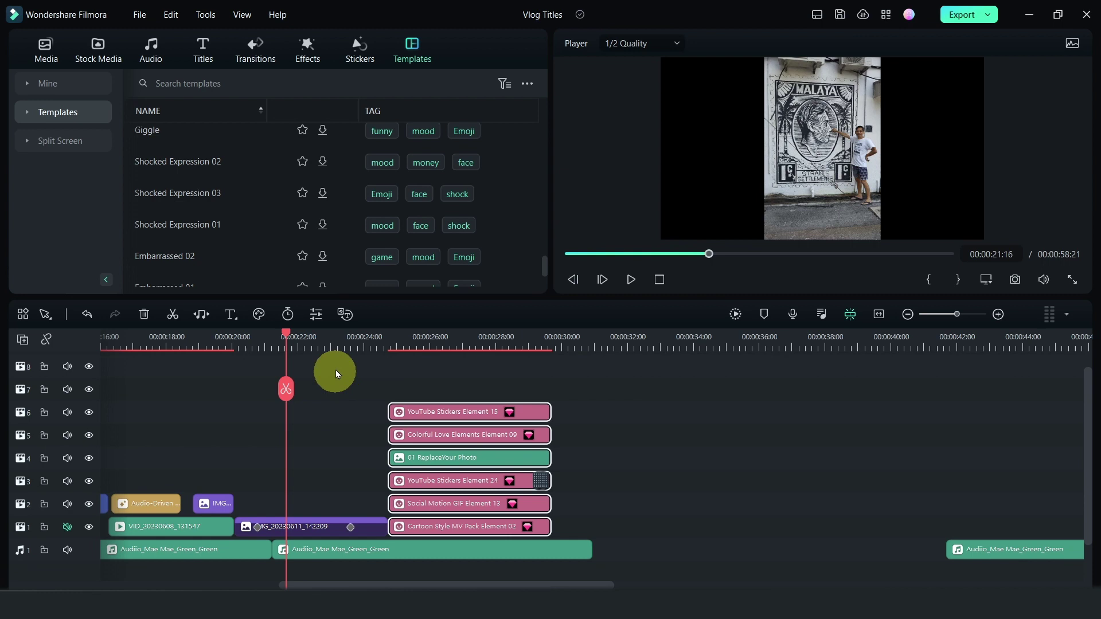
- Replace the placeholder photo with IMG_20230611_142209 and move the template to start near 22 seconds
{"action": "scroll", "coordinate": [331, 348], "scroll_direction": "up", "scroll_amount": 1}
{"action": "left_click_drag", "start_coordinate": [331, 348], "coordinate": [317, 351]}
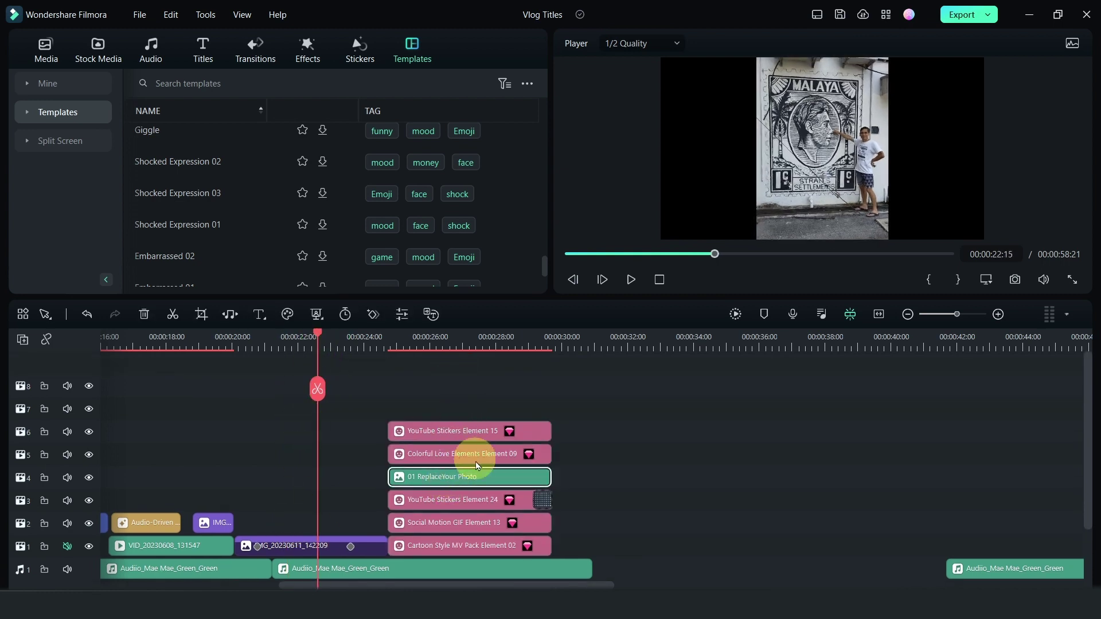
{"action": "left_click_drag", "start_coordinate": [467, 480], "coordinate": [803, 479]}
{"action": "left_click", "coordinate": [282, 549]}
{"action": "left_click_drag", "start_coordinate": [282, 549], "coordinate": [423, 479]}
{"action": "left_click_drag", "start_coordinate": [425, 404], "coordinate": [344, 540]}
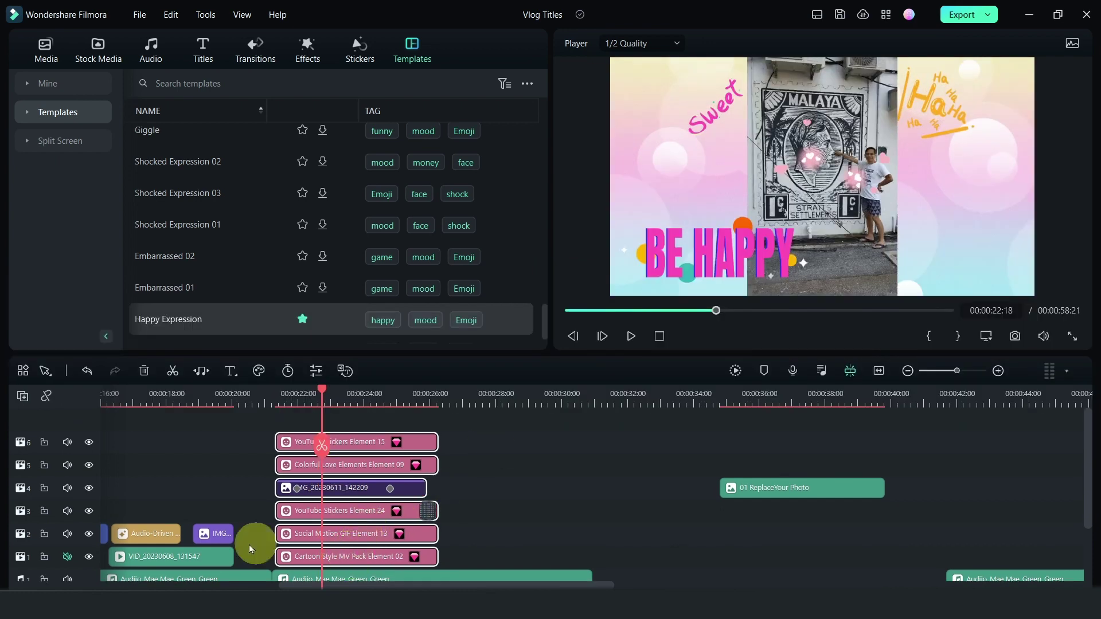
- Nudge the BE HAPPY sticker left and down, start it at 00:00:27:12, and check the version (12.5.0.2907)
{"action": "left_click", "coordinate": [104, 452]}
{"action": "left_click_drag", "start_coordinate": [711, 258], "coordinate": [670, 287]}
{"action": "left_click_drag", "start_coordinate": [365, 443], "coordinate": [545, 443]}
{"action": "double_click", "coordinate": [552, 443]}
{"action": "left_click_drag", "start_coordinate": [344, 402], "coordinate": [351, 402]}
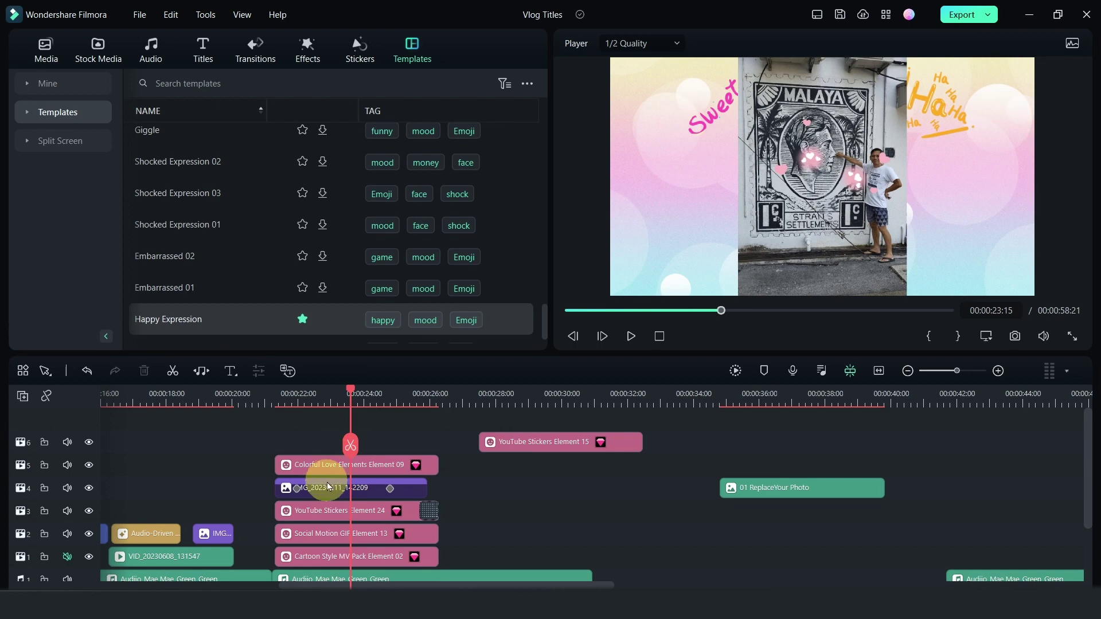
{"action": "left_click", "coordinate": [424, 489]}
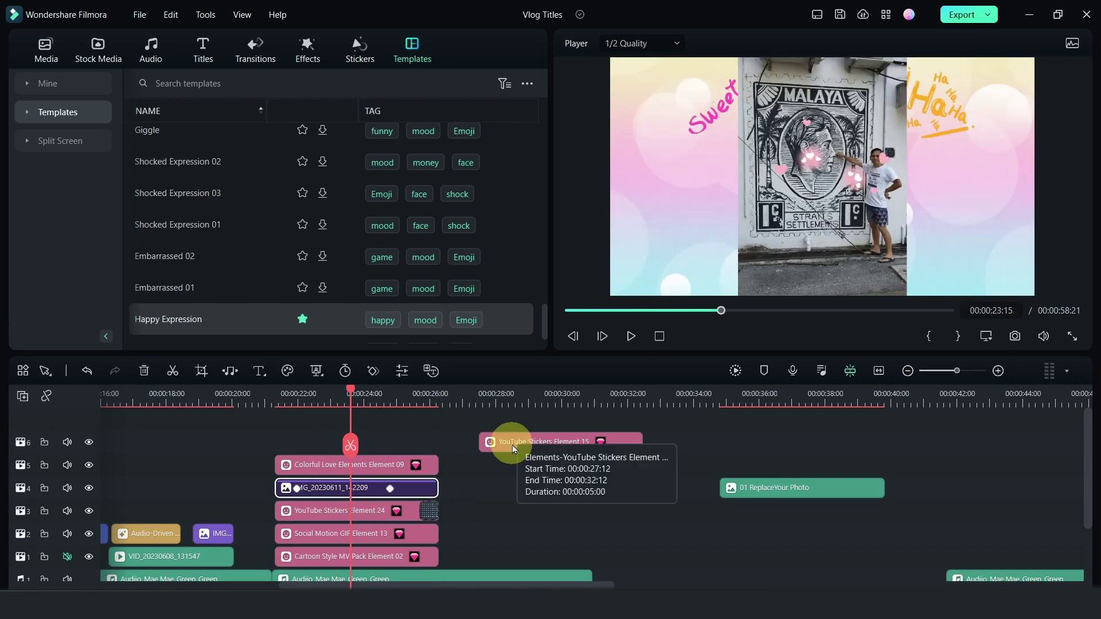
{"action": "left_click", "coordinate": [278, 14]}
{"action": "left_click", "coordinate": [299, 215]}
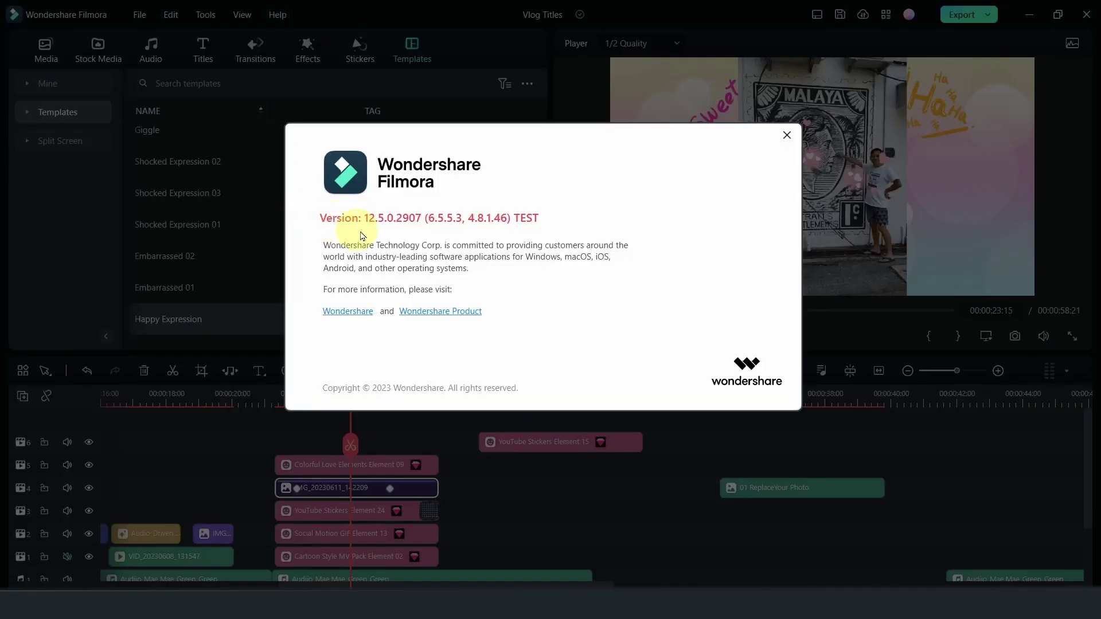
{"action": "left_click", "coordinate": [787, 136]}
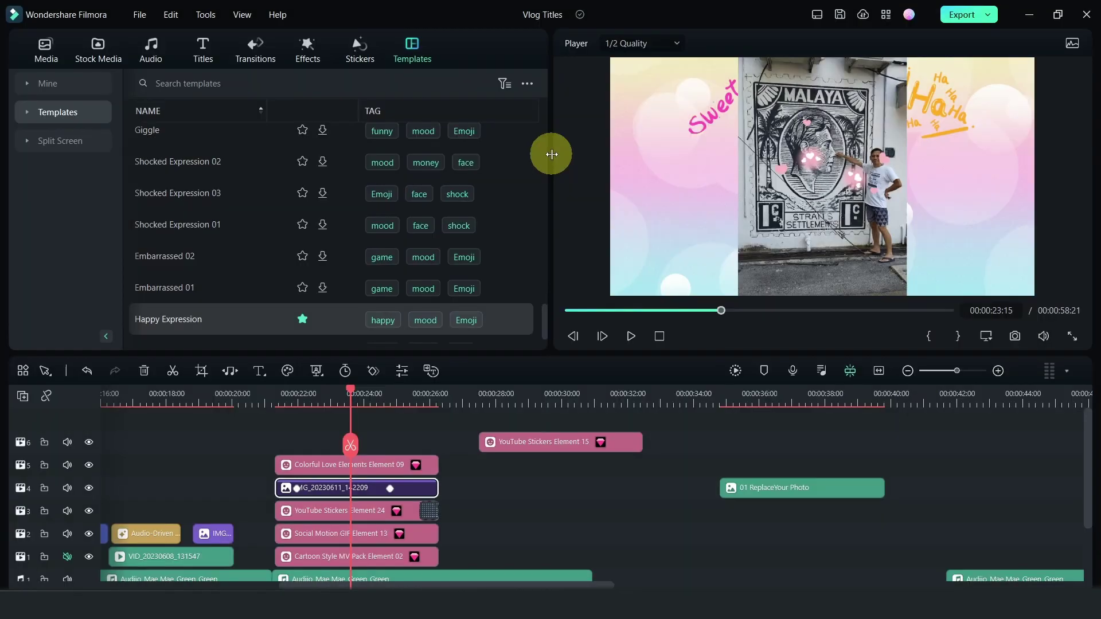